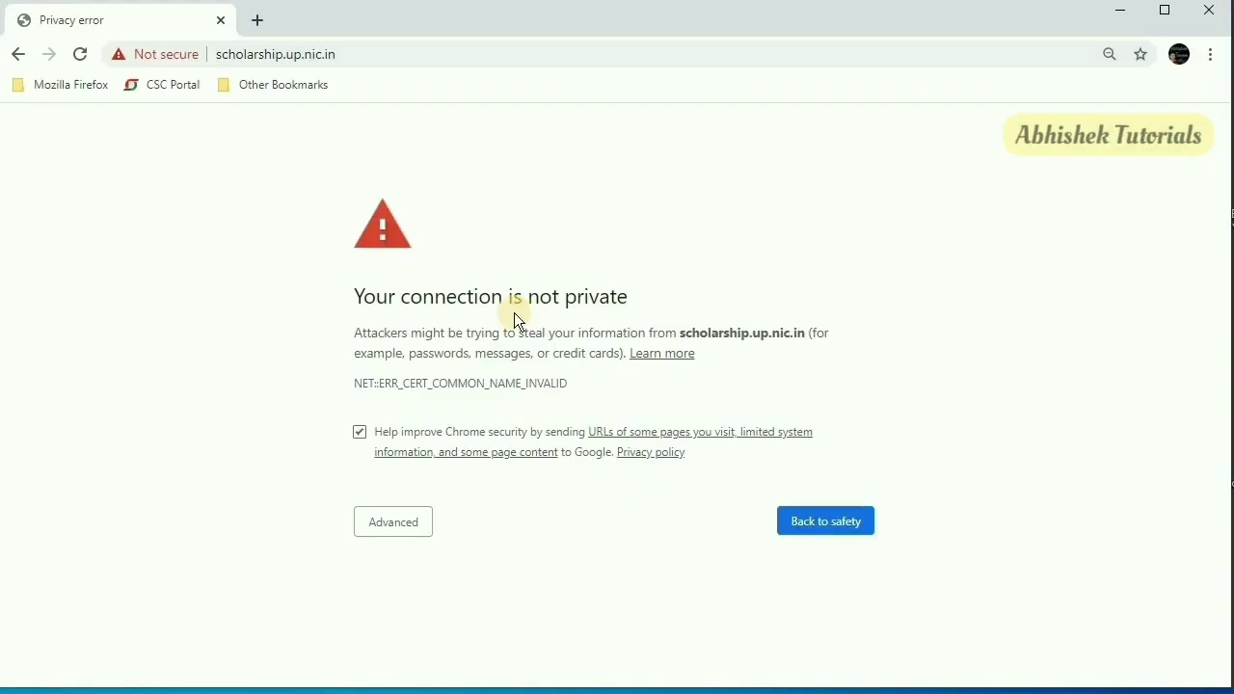
# Reload scholarship.up.nic.in and continue past the certificate warning to the scholarship site.
pyautogui.press('F5')
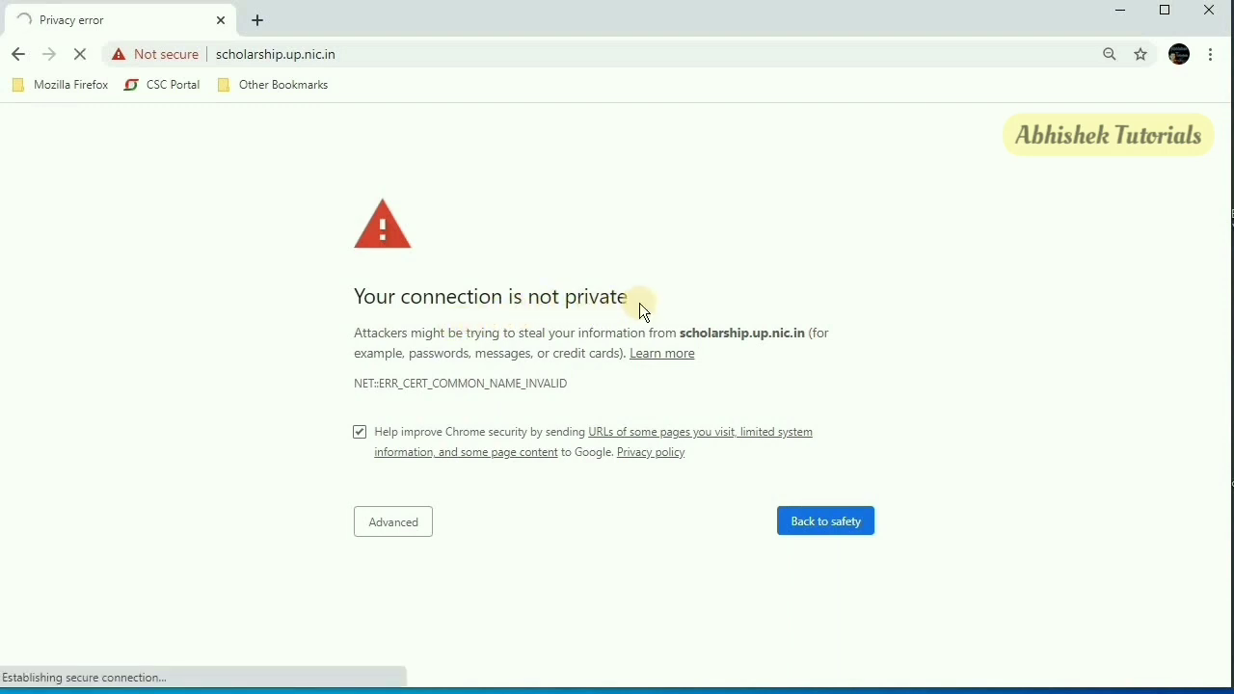
pyautogui.click(383, 527)
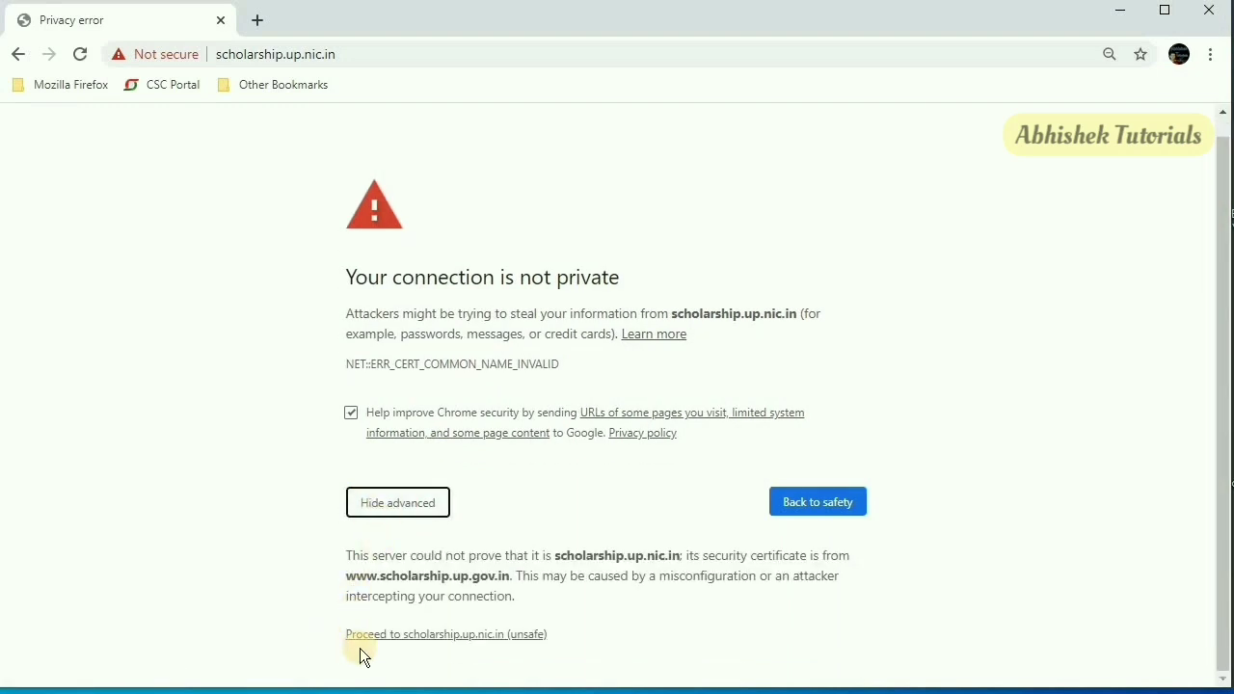
pyautogui.click(485, 640)
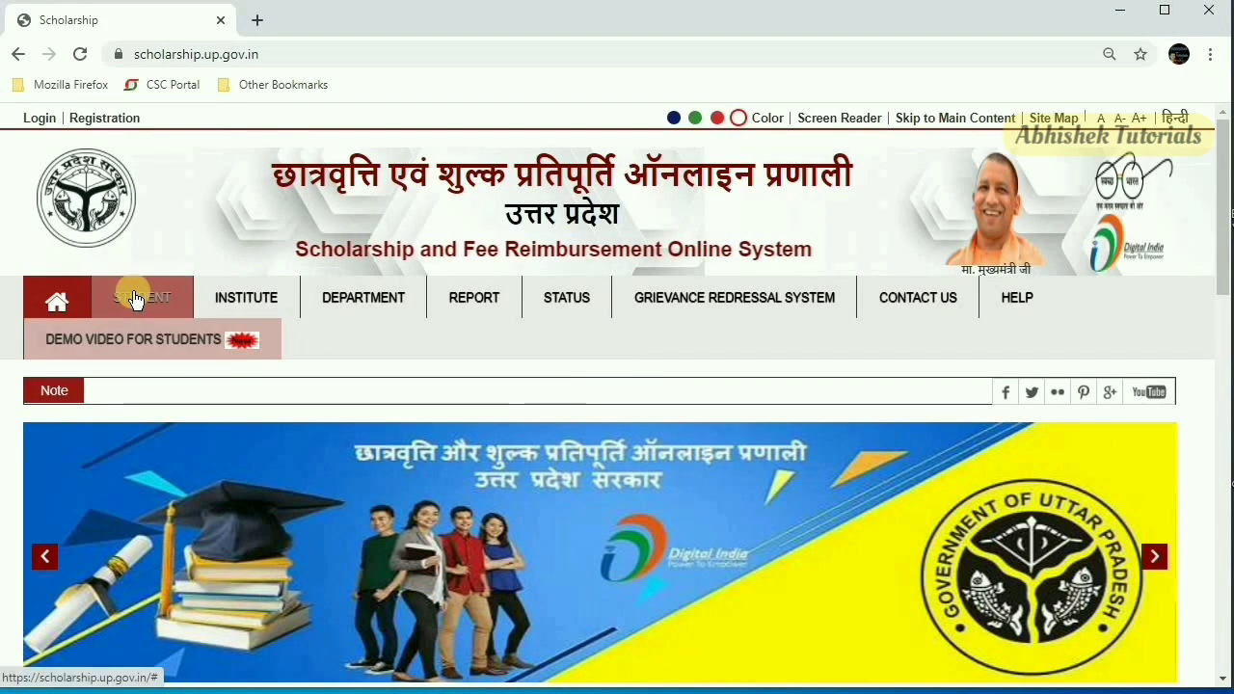
# Open the fresh login page for Prematric students.
pyautogui.click(133, 300)
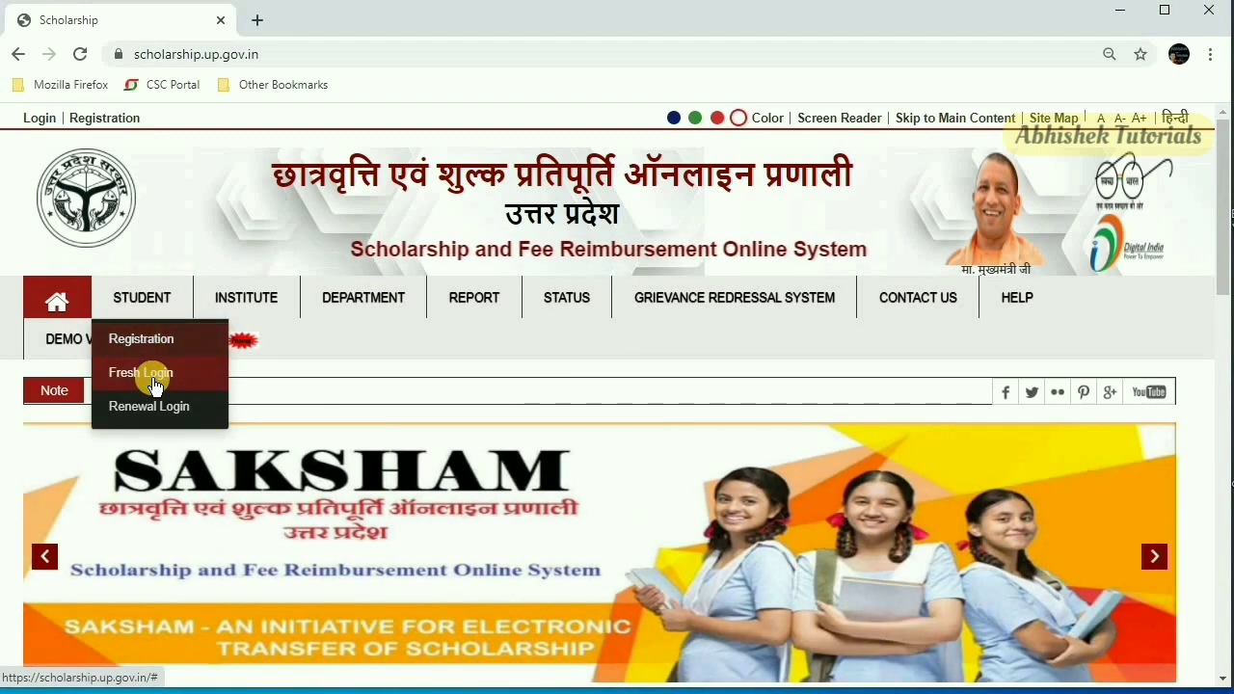
pyautogui.moveTo(152, 380)
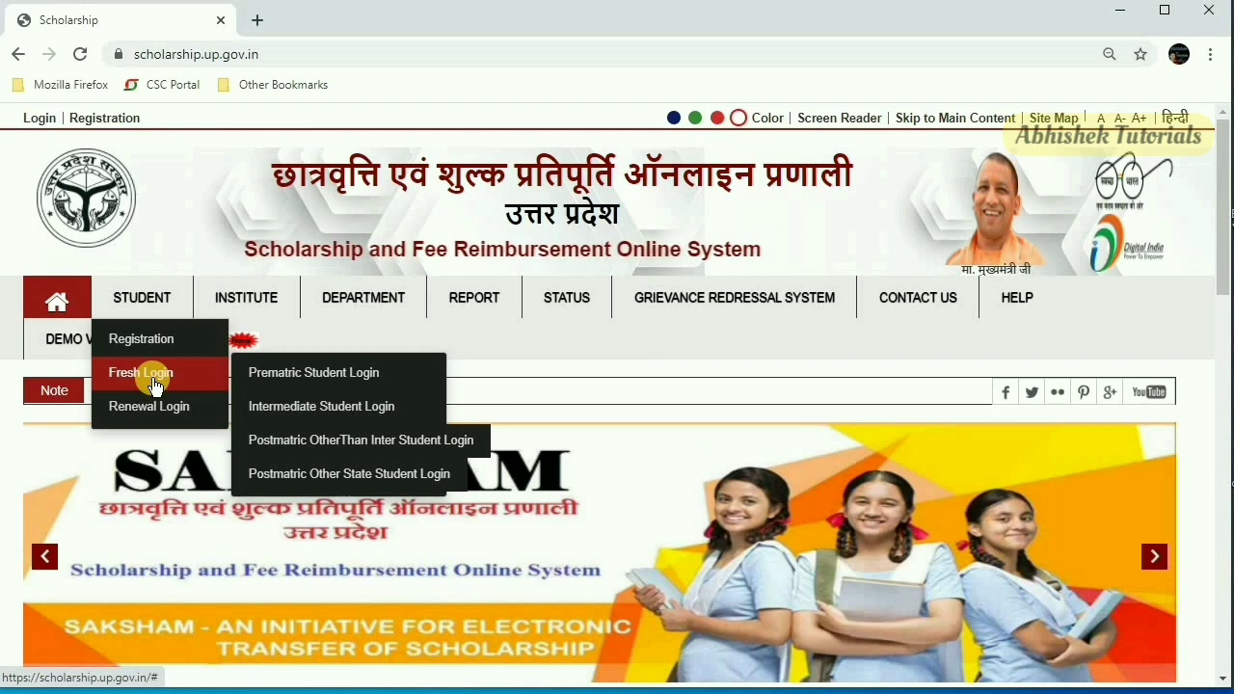
pyautogui.moveTo(160, 403)
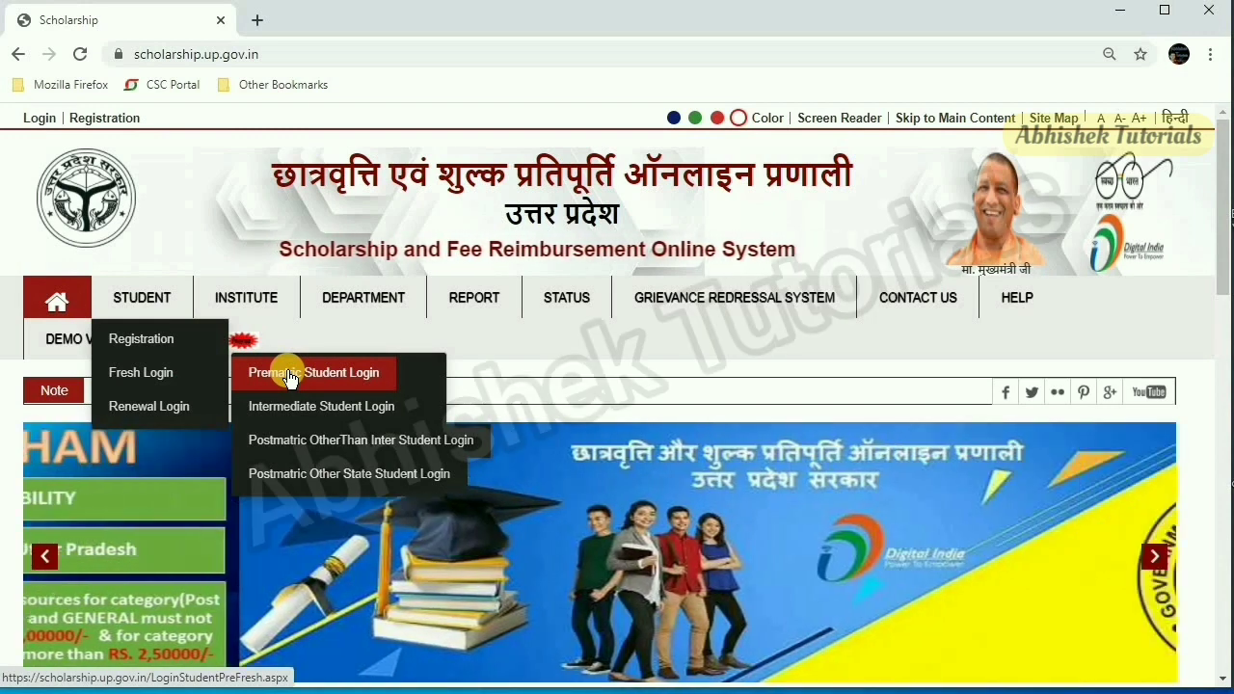
pyautogui.click(290, 376)
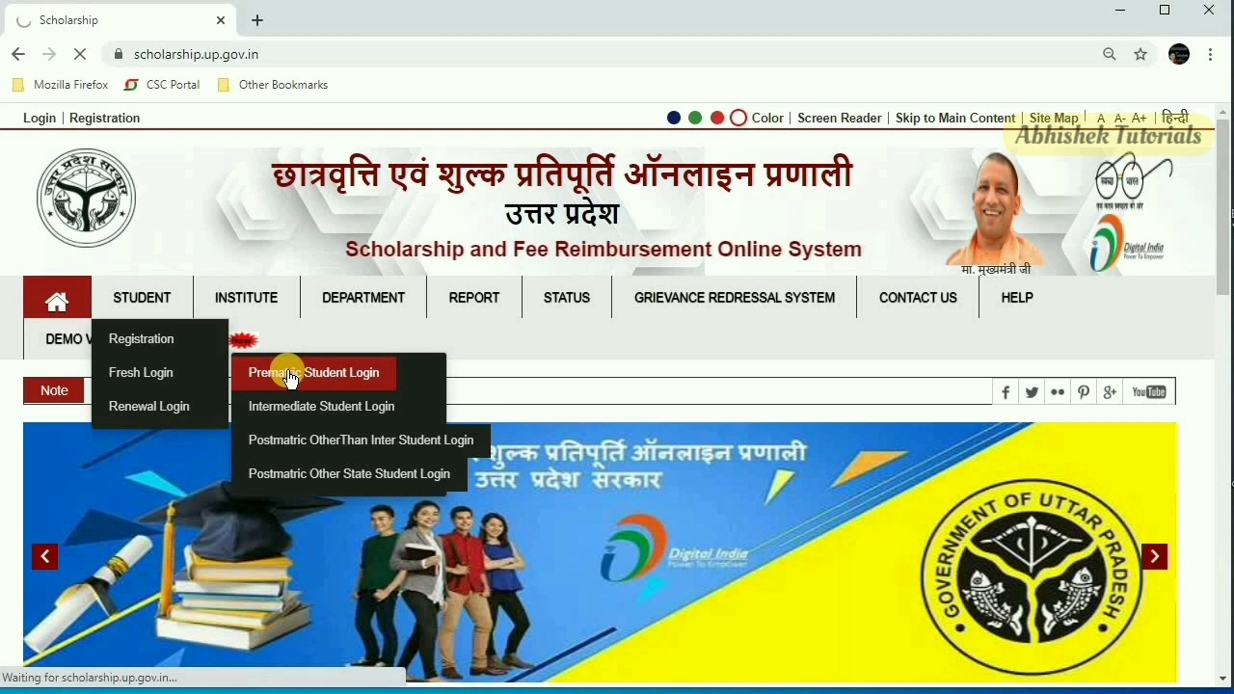
# Examine the login form's fields for registration number, date of birth, password or verification code, and captcha.
pyautogui.scroll(-1, 422, 443)
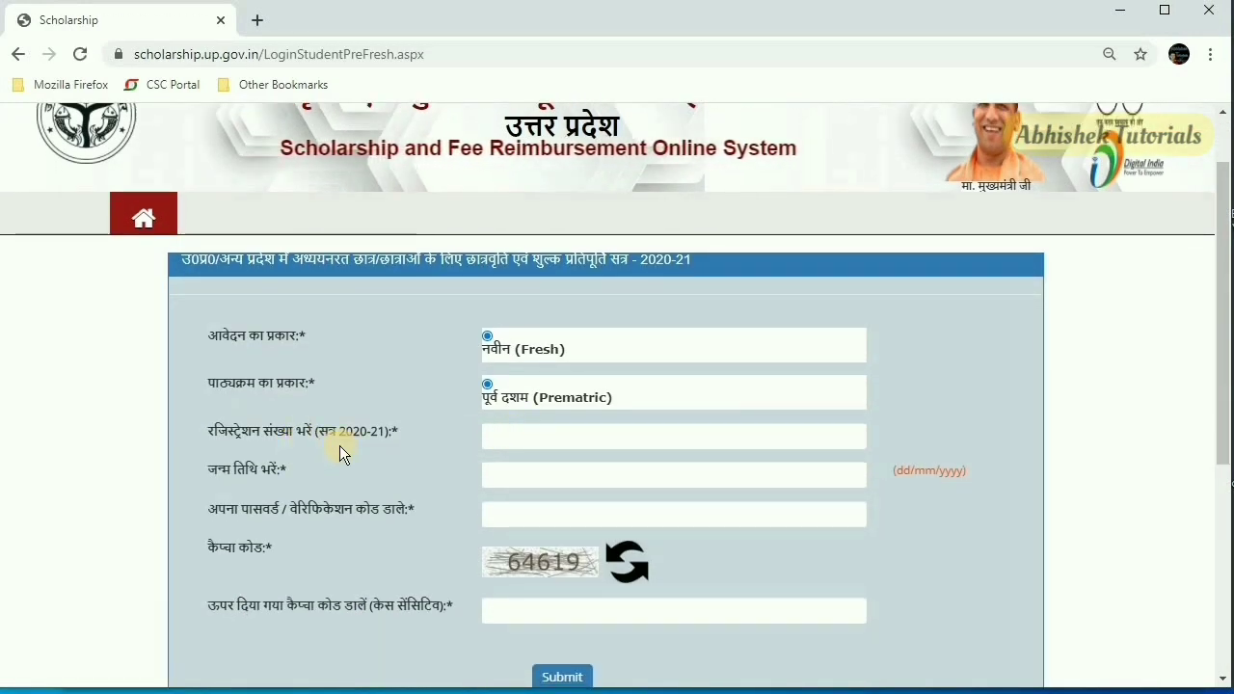
pyautogui.click(571, 434)
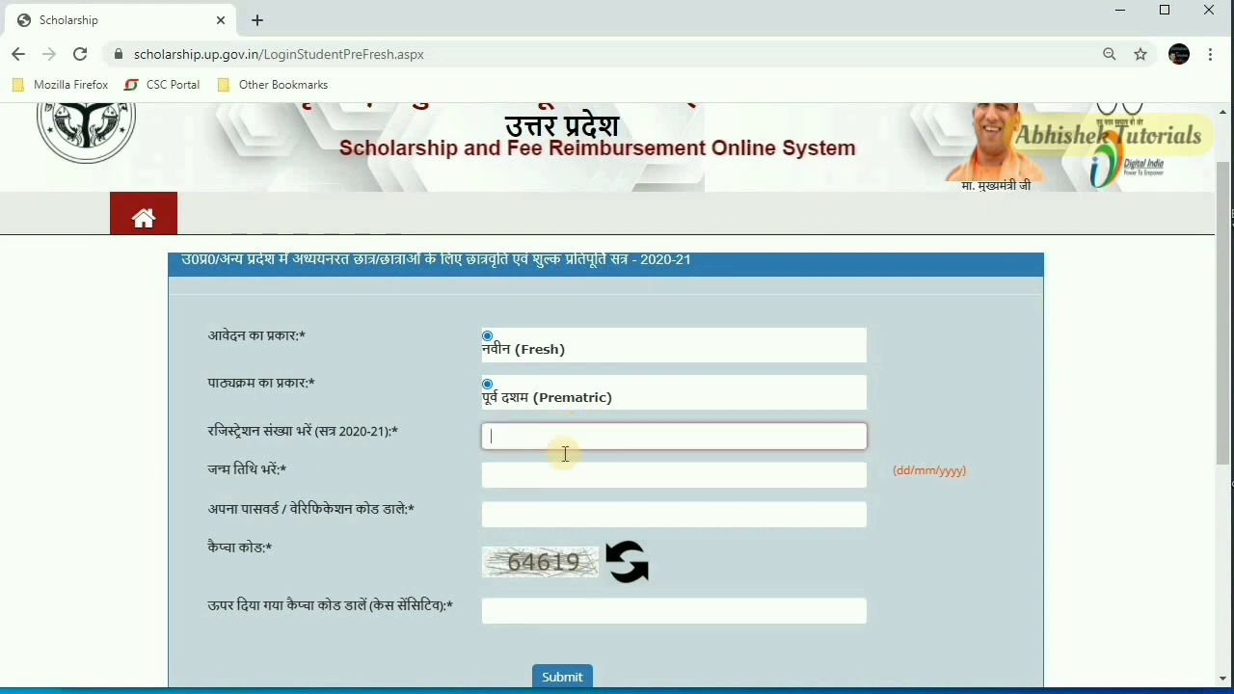
pyautogui.click(551, 475)
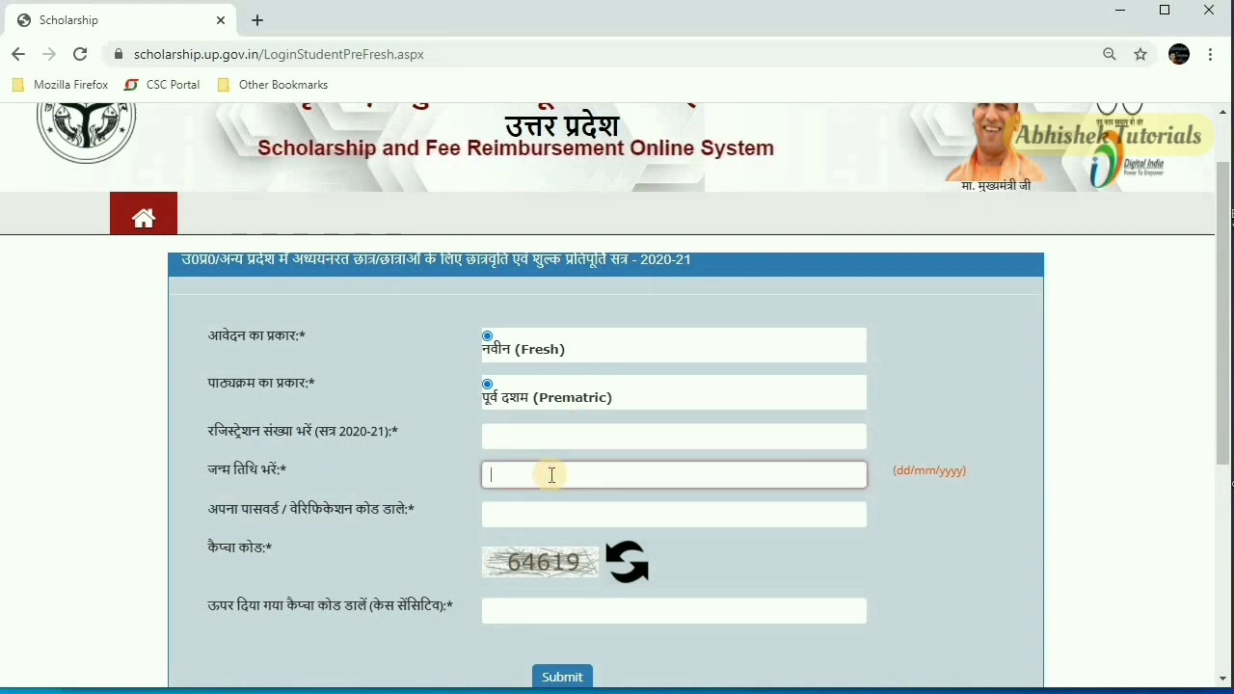
pyautogui.click(548, 520)
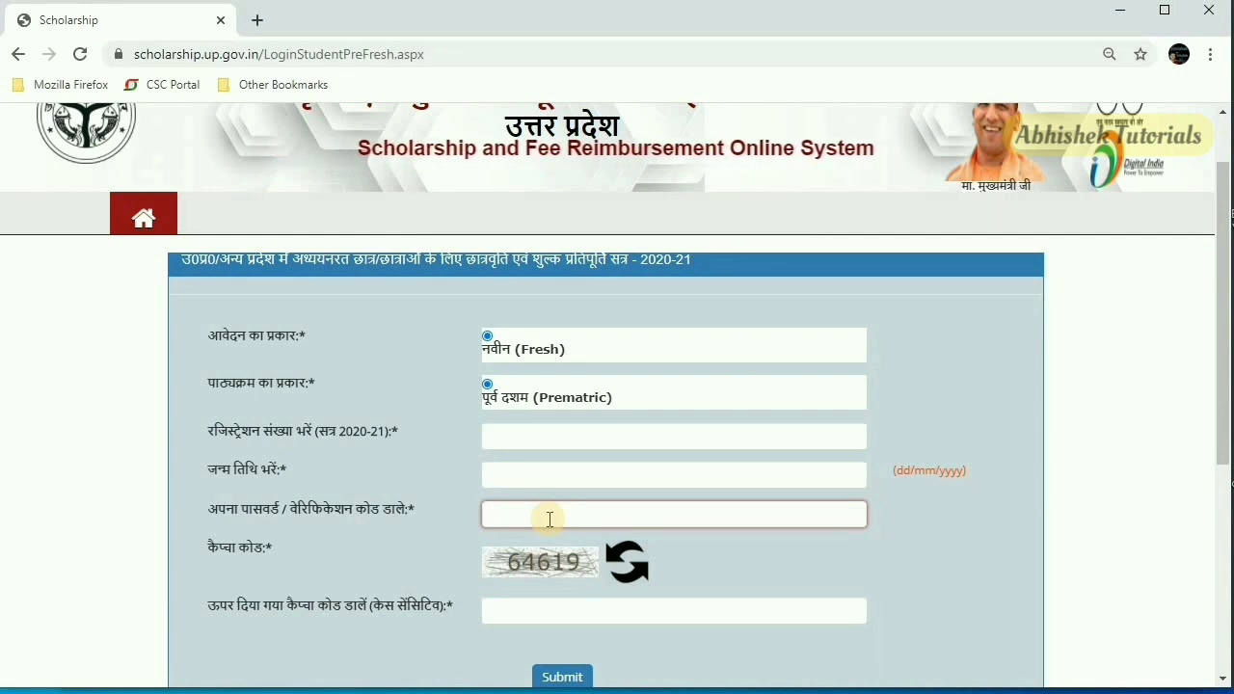
pyautogui.click(560, 607)
# Open the Prematric forgotten-password form, examine its required details, and request the password recovery.
pyautogui.scroll(-1, 569, 602)
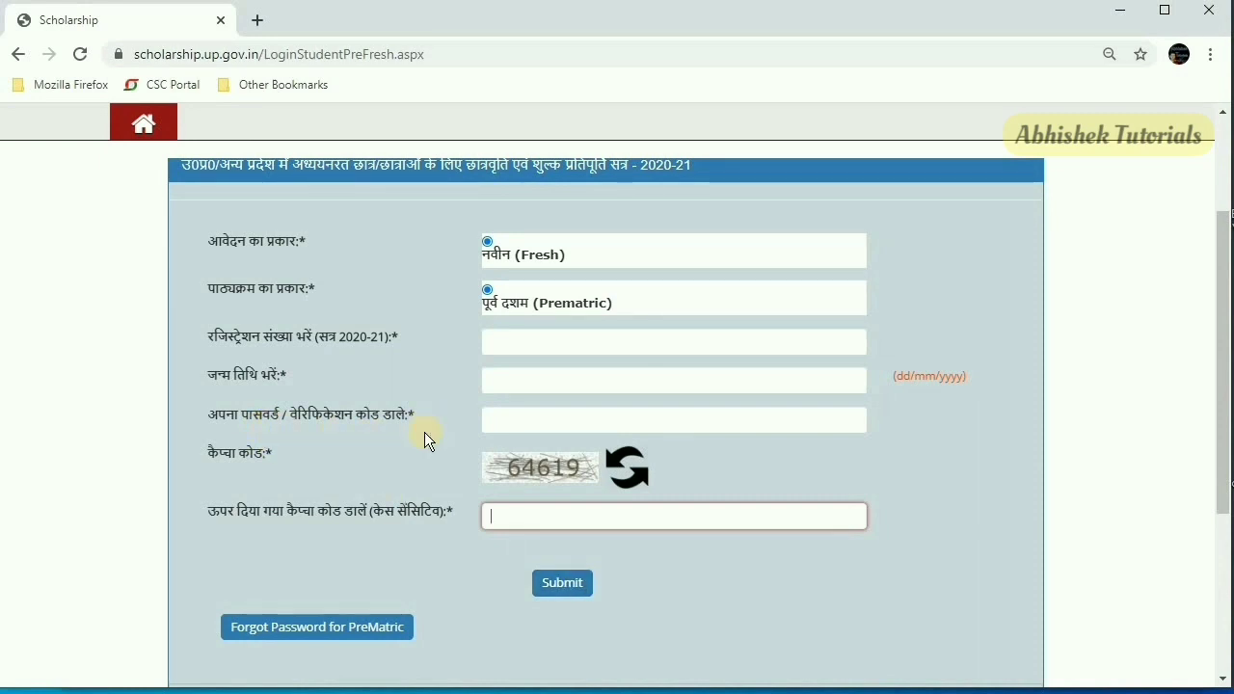
pyautogui.click(275, 636)
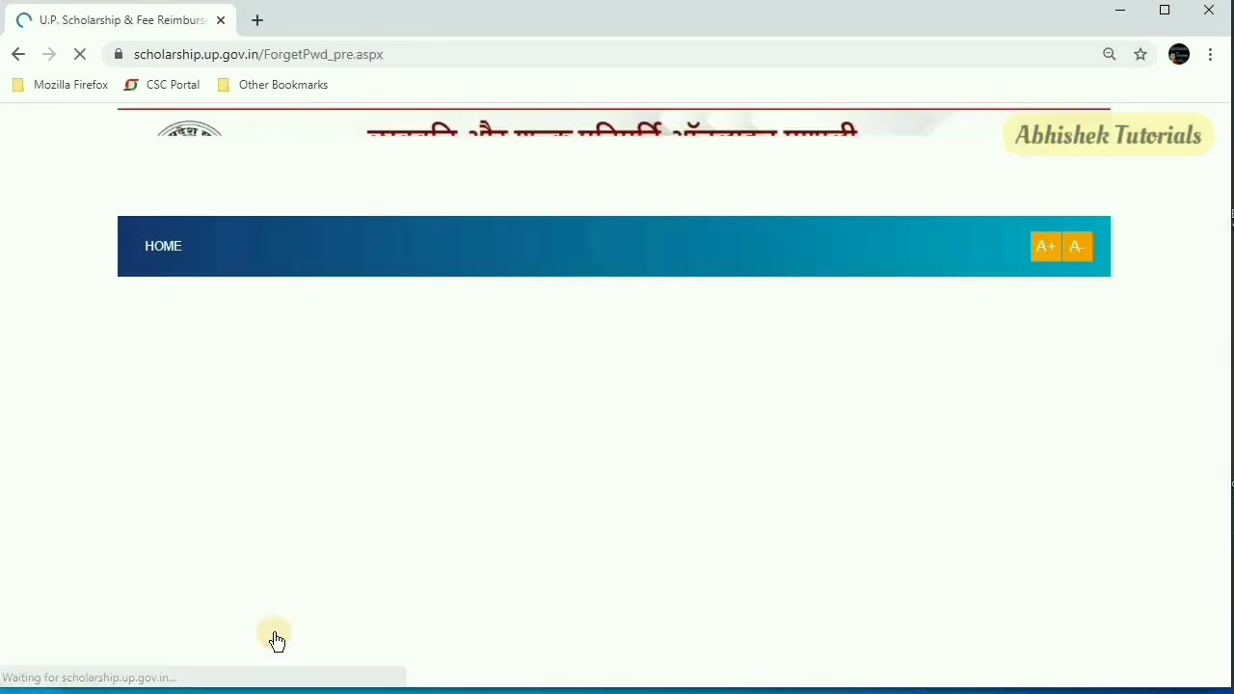
pyautogui.scroll(-1, 276, 641)
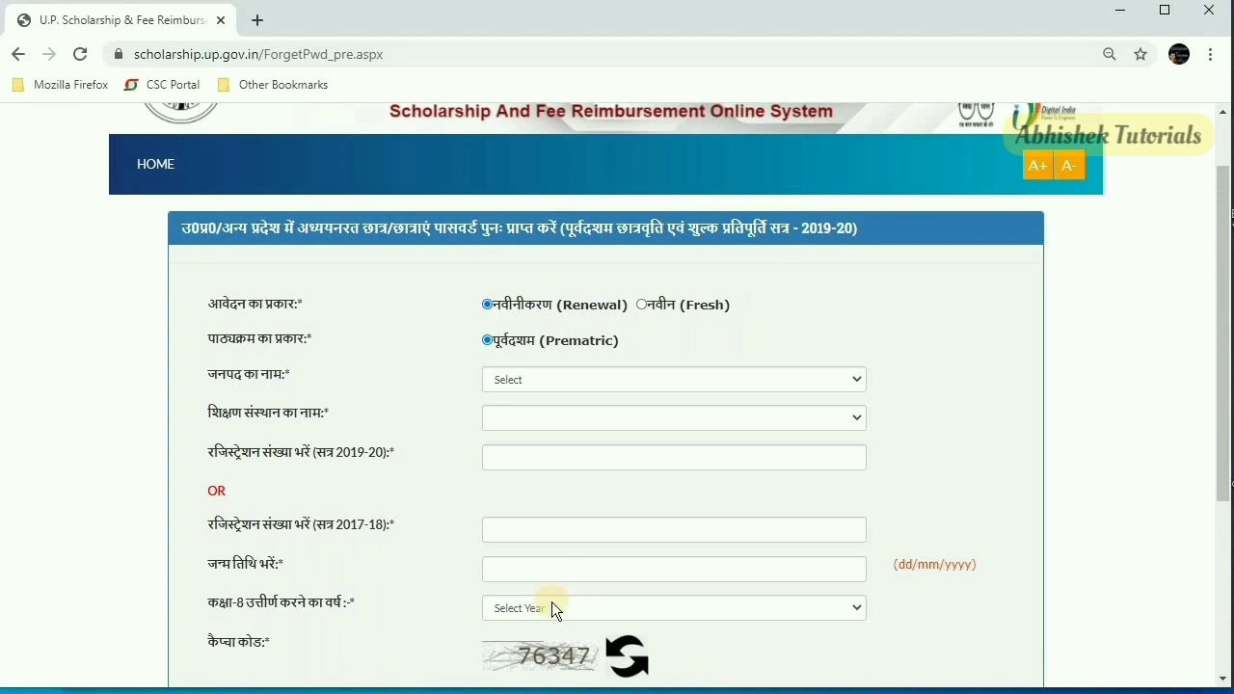
pyautogui.scroll(-3, 552, 602)
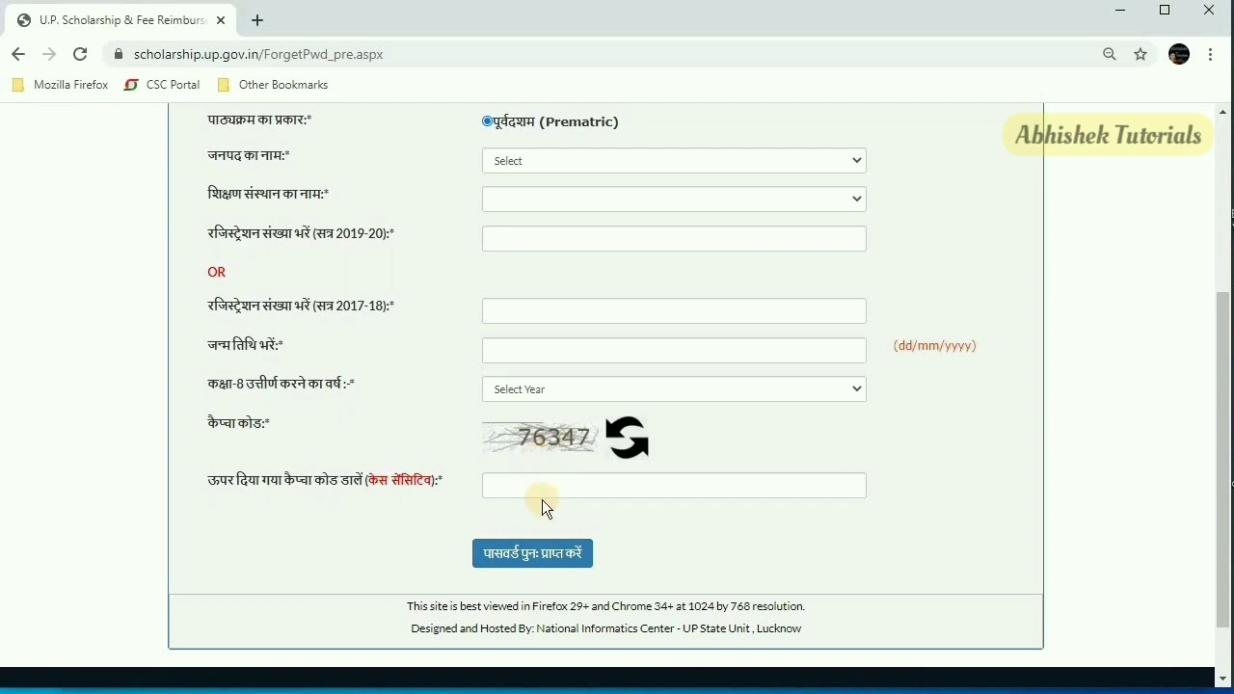
pyautogui.click(536, 562)
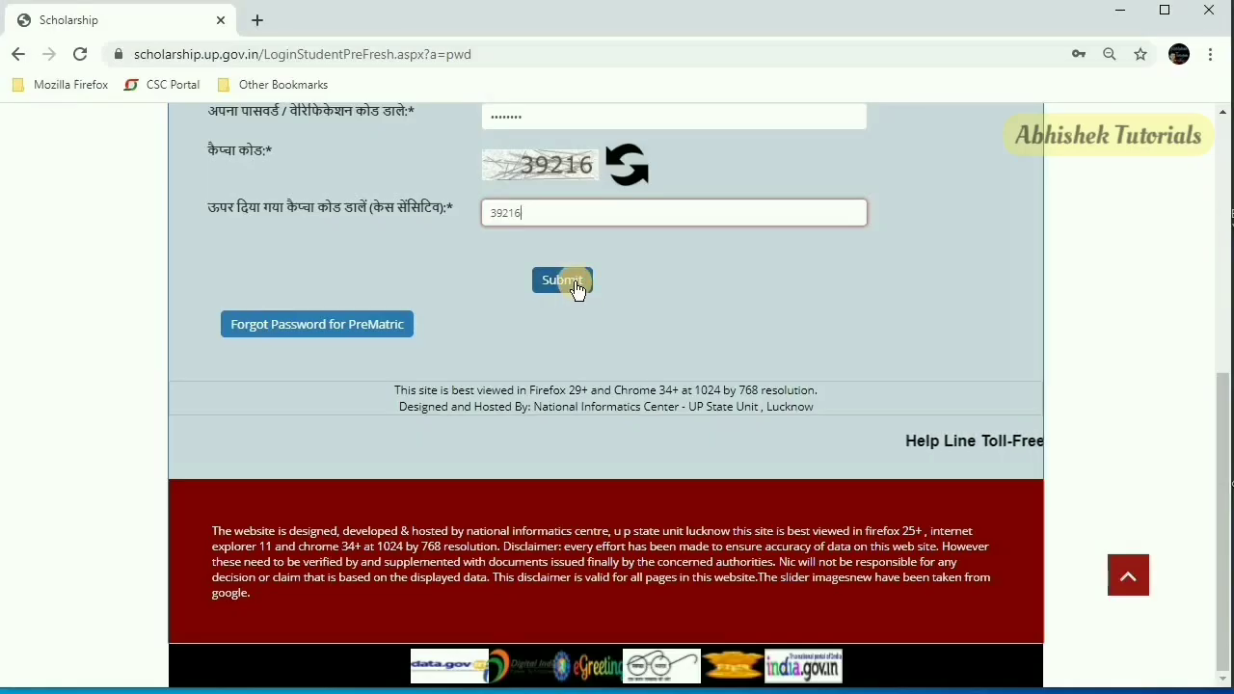
# Submit the completed student login and accept the important instructions to proceed to the student's application page.
pyautogui.click(574, 282)
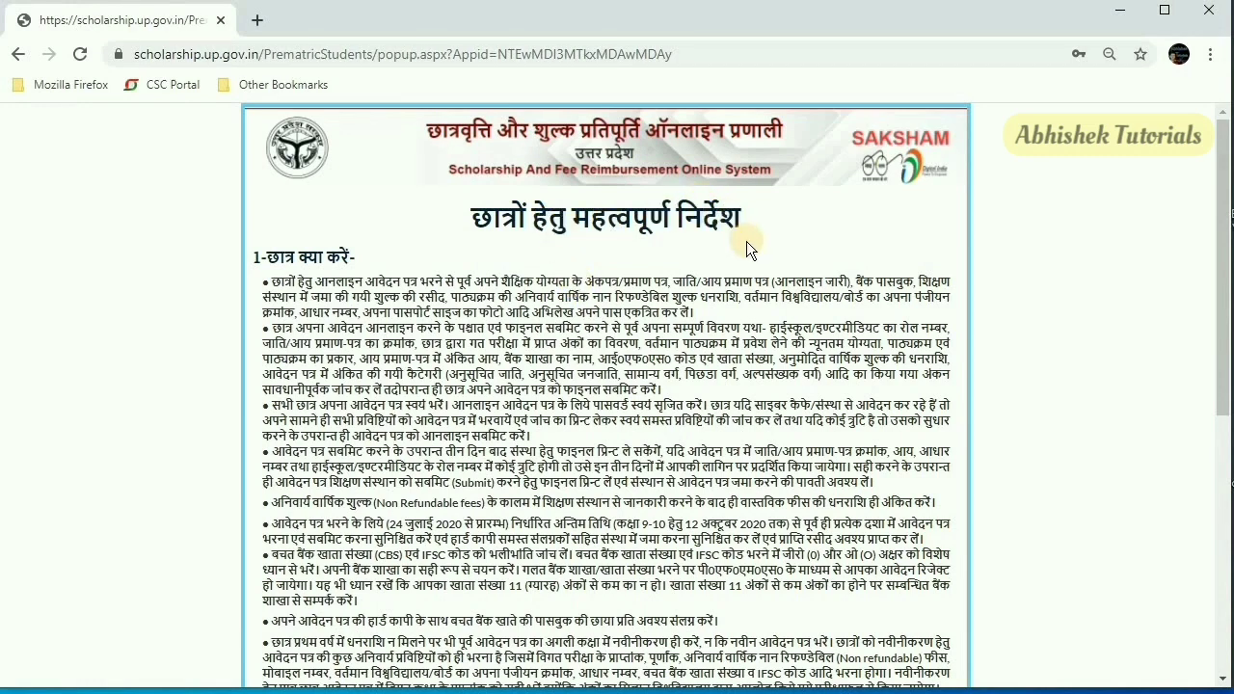
pyautogui.scroll(-5, 558, 356)
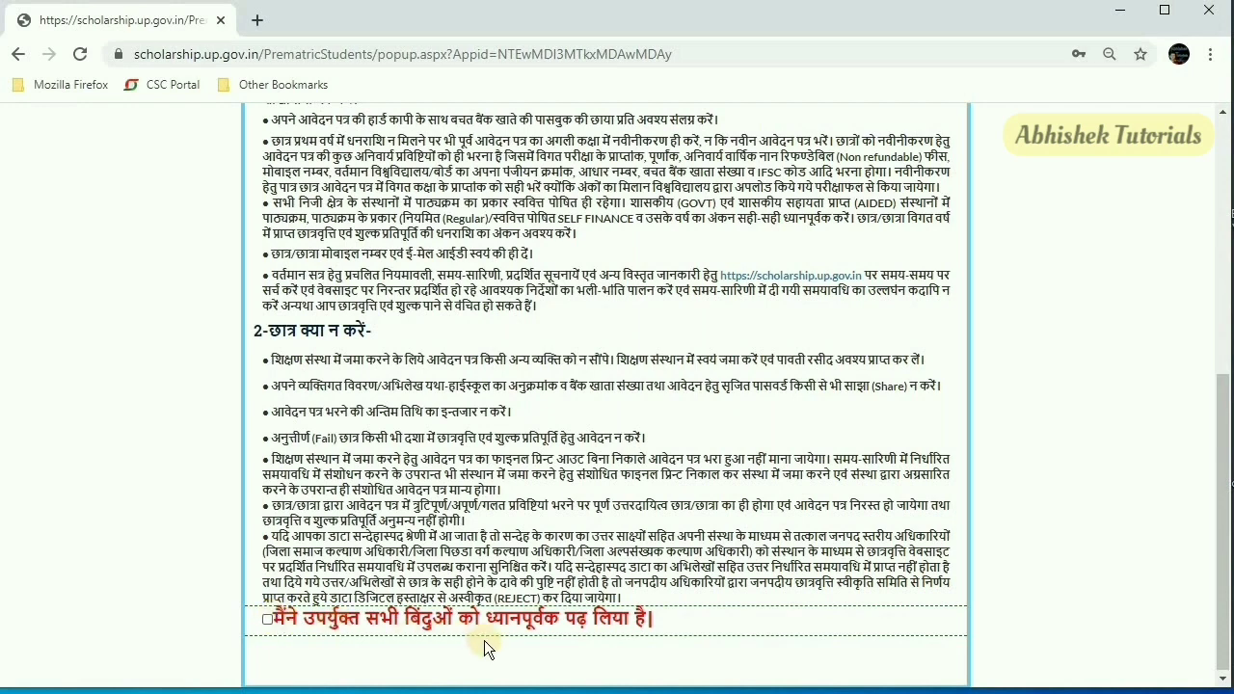
pyautogui.click(268, 619)
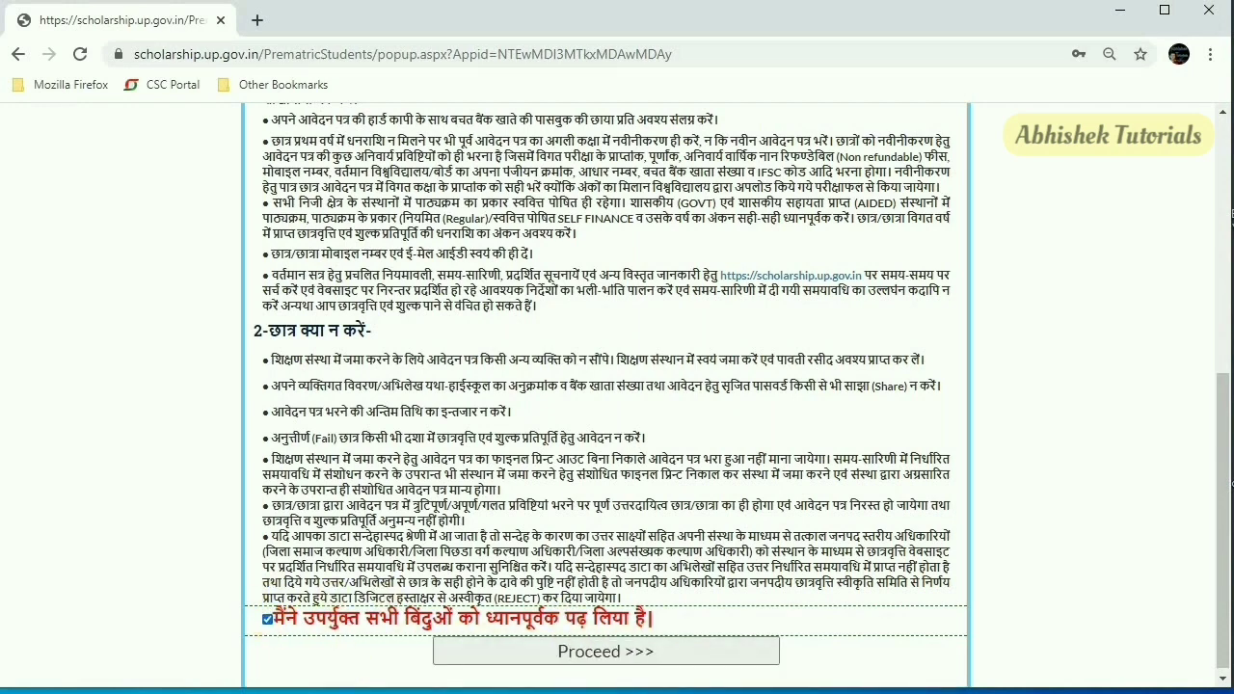
pyautogui.click(571, 653)
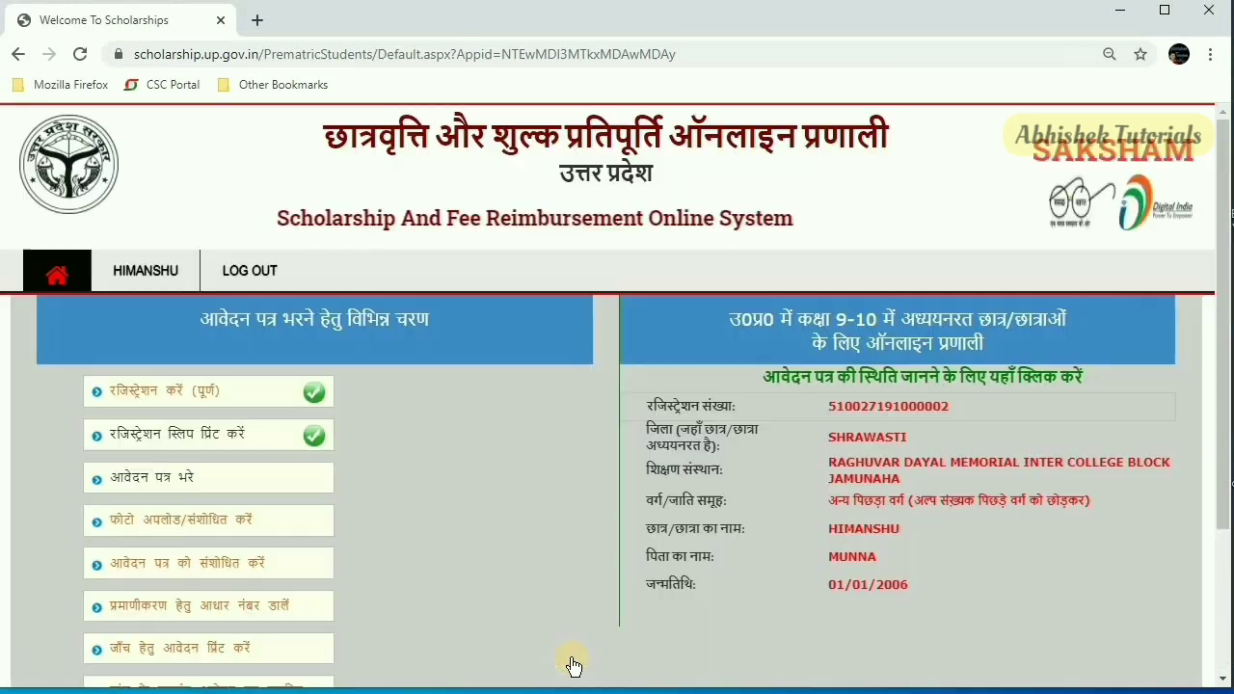
# Open the online scholarship application form for filling in (आवेदन पत्र भरे).
pyautogui.scroll(-2, 572, 664)
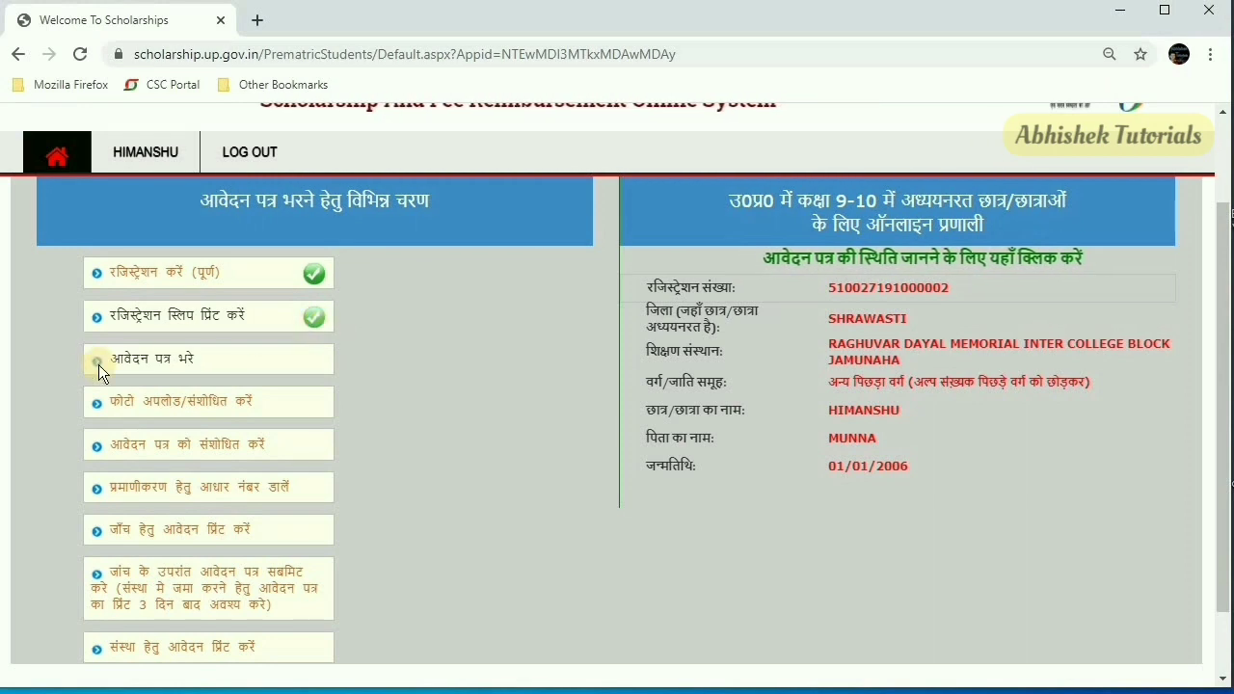
pyautogui.click(164, 366)
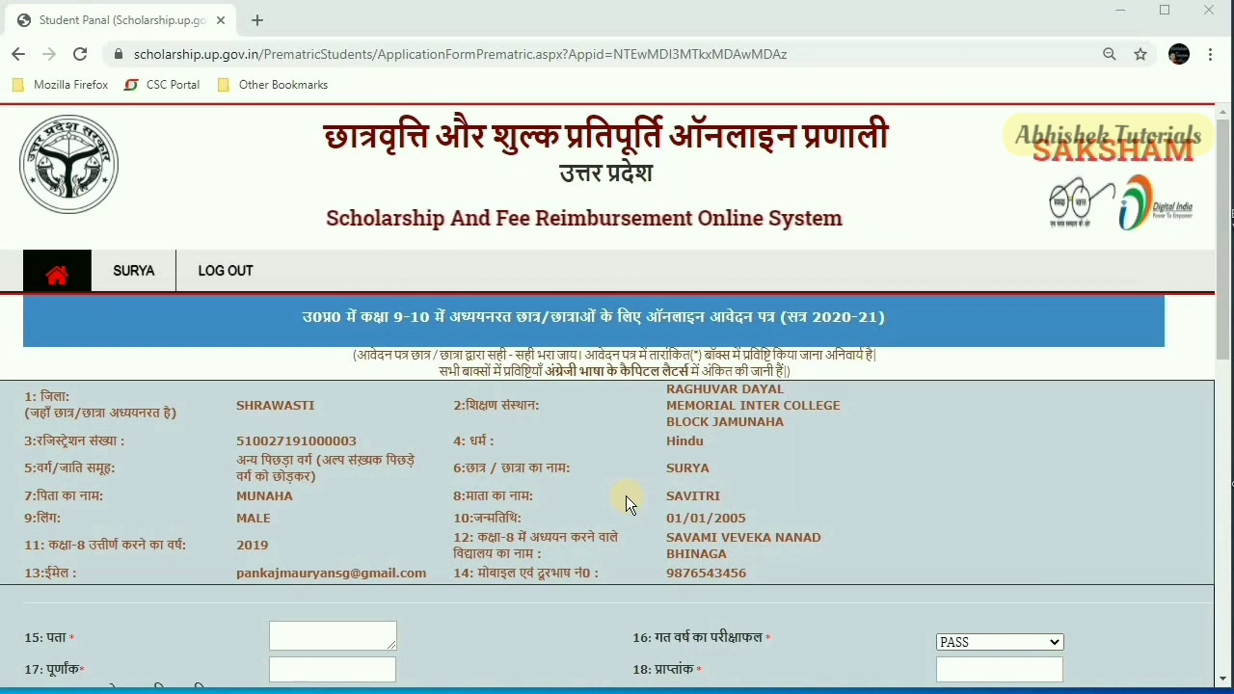
# Enter 600 as the total marks (पूर्णांक) and 520 as the marks obtained (प्राप्तांक) for the previous year.
pyautogui.scroll(-5, 625, 495)
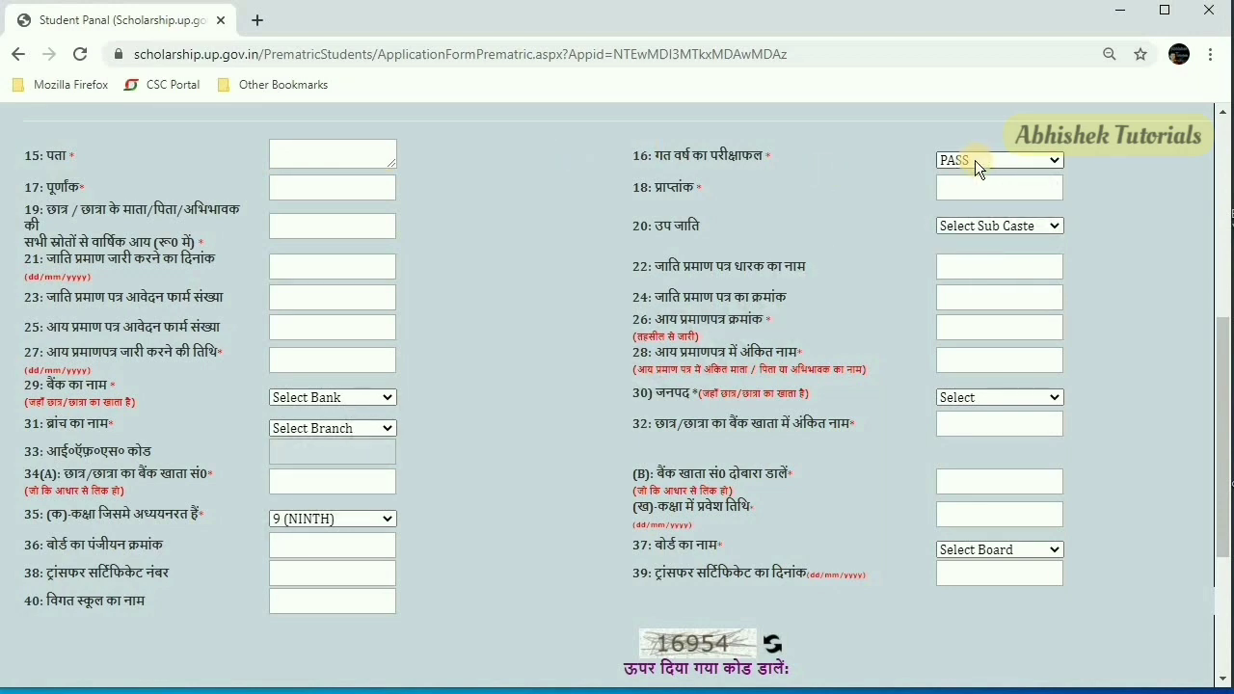
pyautogui.click(296, 186)
pyautogui.write('600')
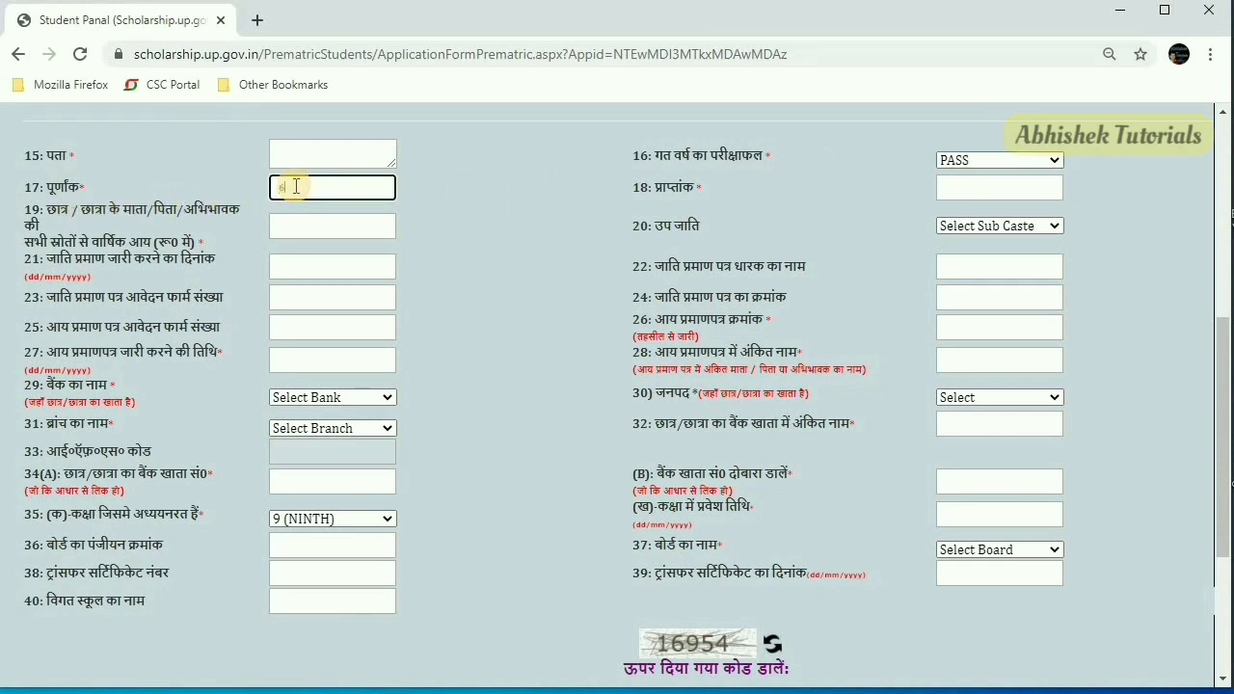
pyautogui.click(516, 197)
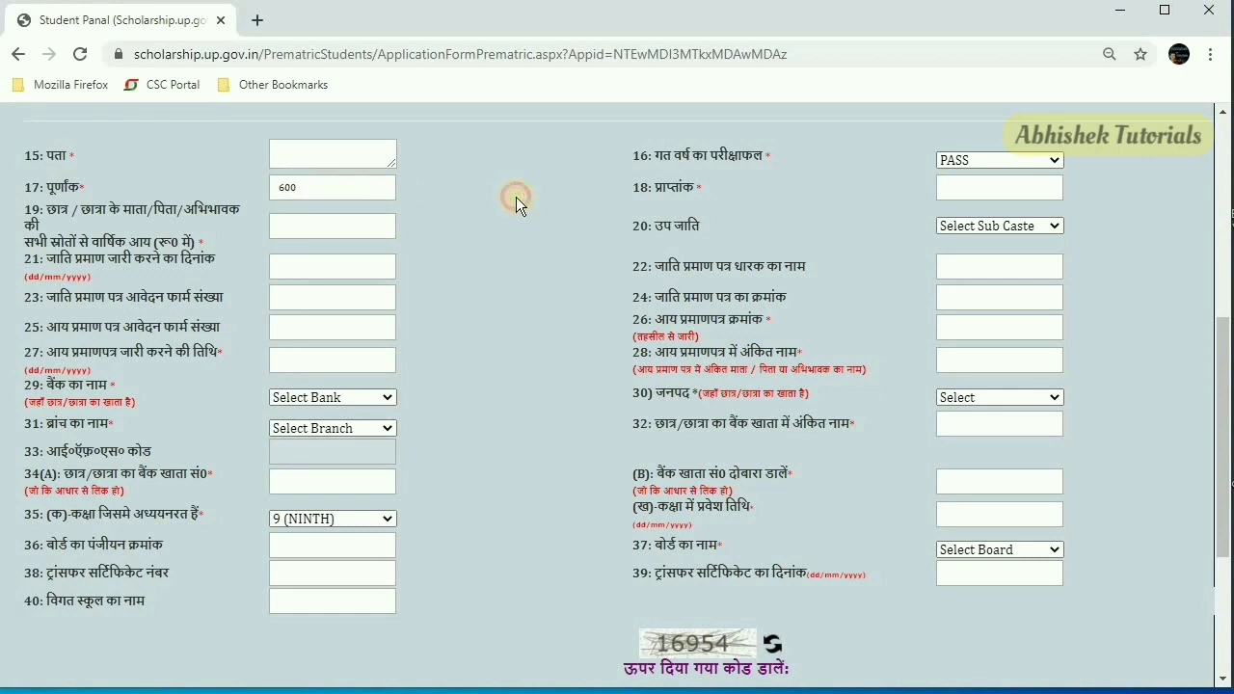
pyautogui.click(947, 190)
pyautogui.write('570')
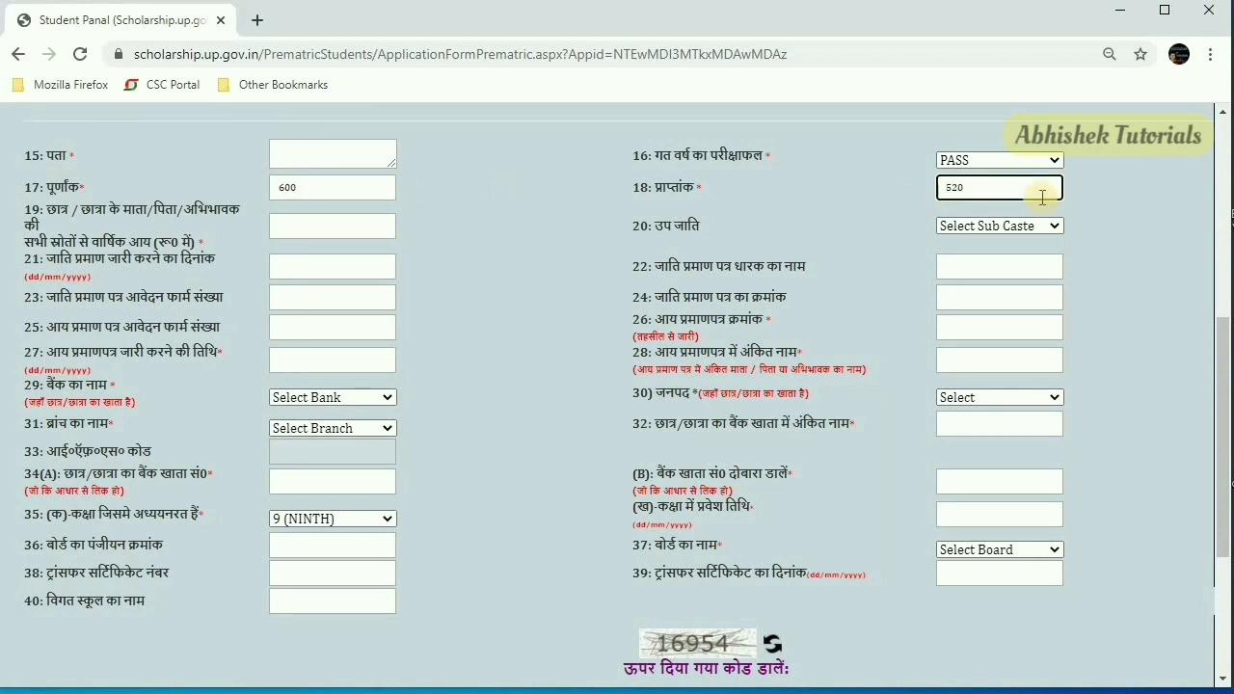
pyautogui.click(1167, 195)
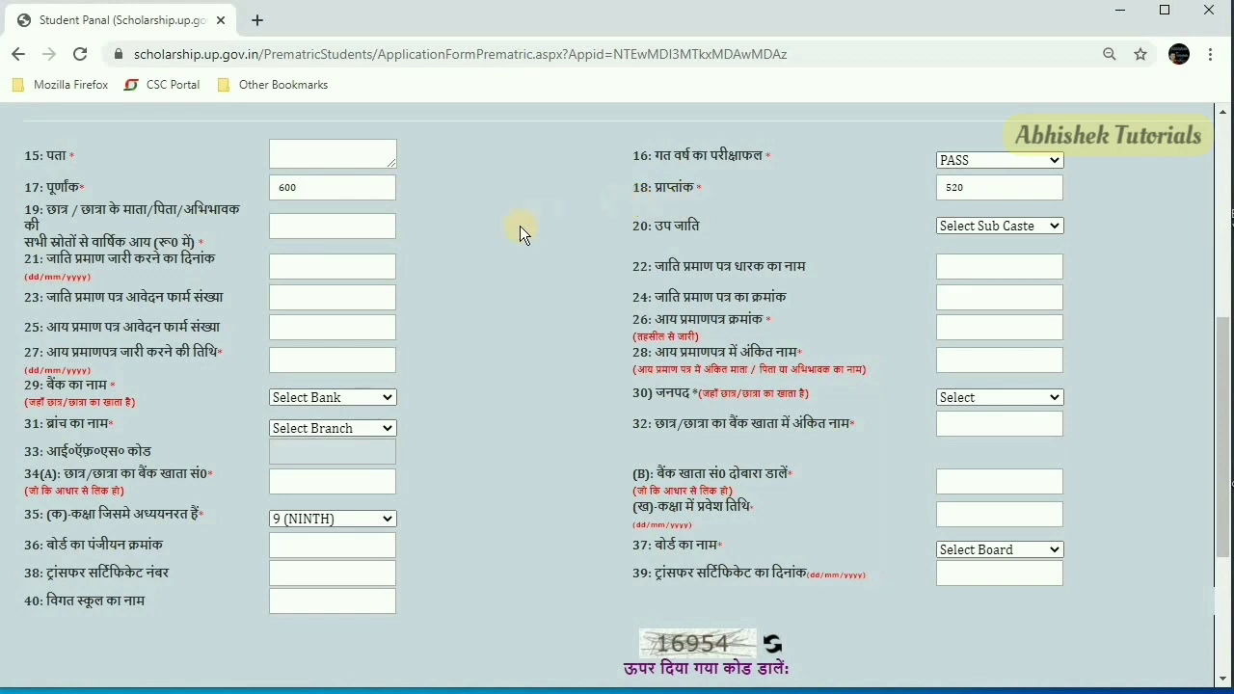
# Enter 56000 as the parents' or guardian's annual income from all sources.
pyautogui.click(277, 226)
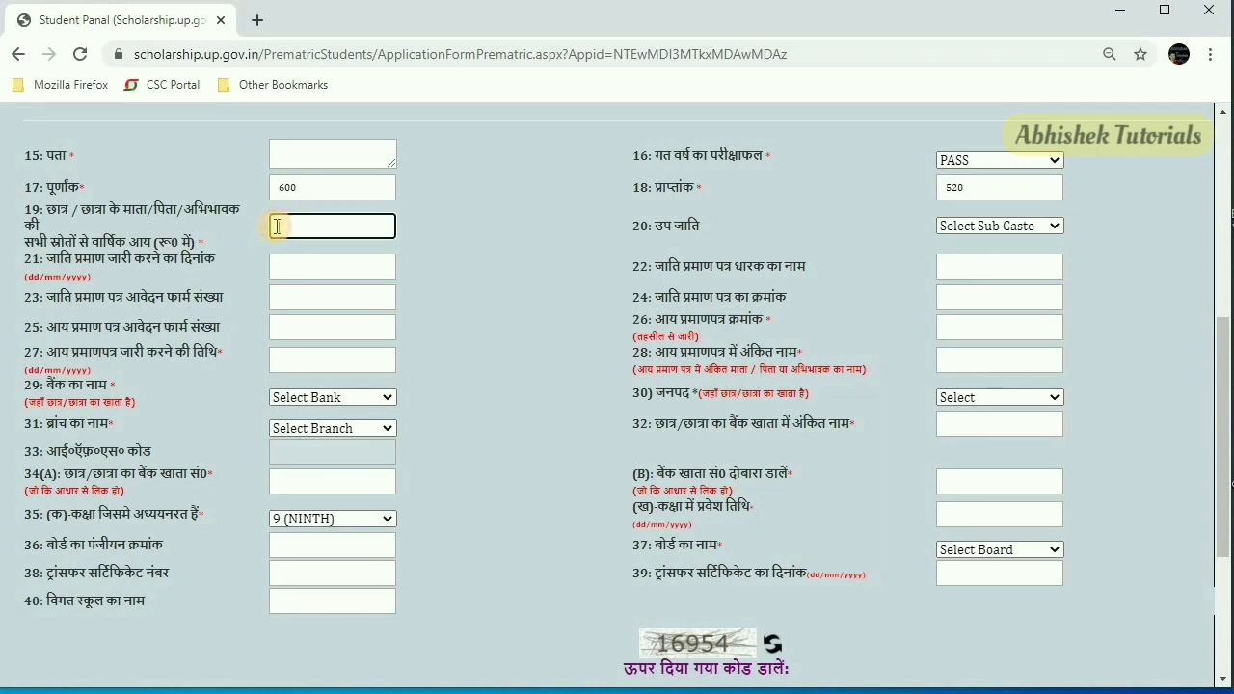
pyautogui.write('56000')
pyautogui.click(764, 244)
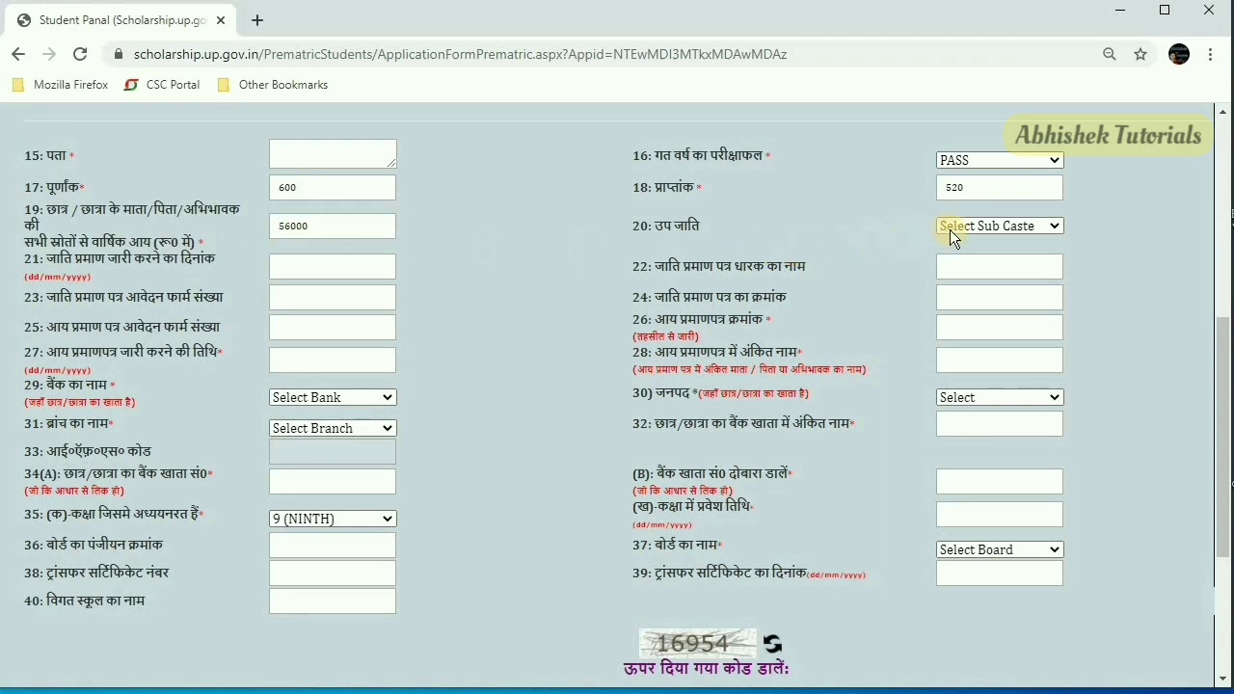
# Choose MAURYA as the student's sub caste.
pyautogui.click(980, 229)
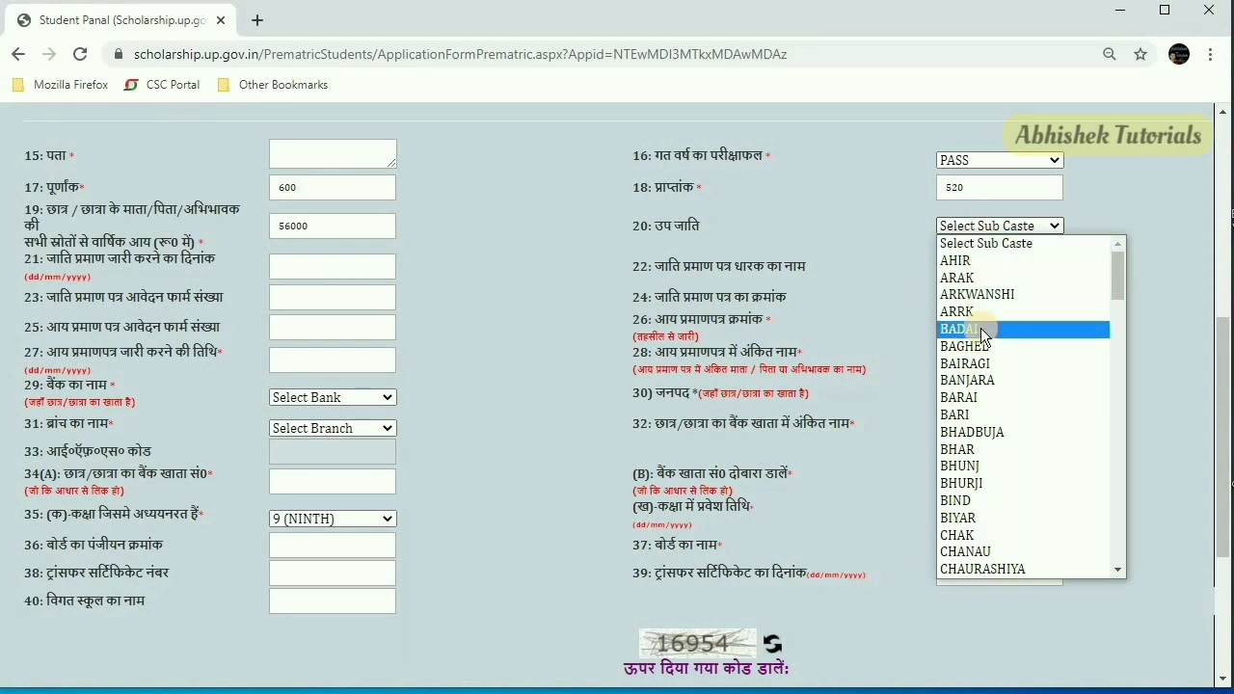
pyautogui.press('m')
pyautogui.press('m')
pyautogui.press('m')
pyautogui.press('m')
pyautogui.press('m')
pyautogui.press('Up')
pyautogui.press('Return')
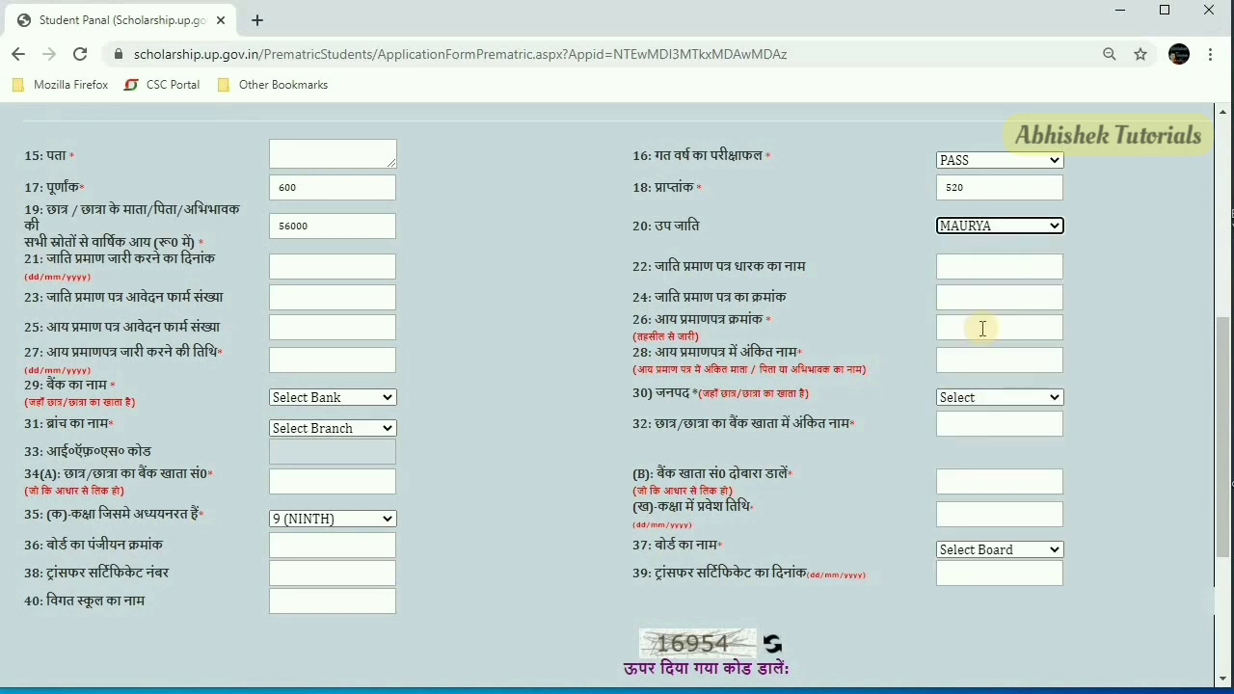
pyautogui.click(543, 297)
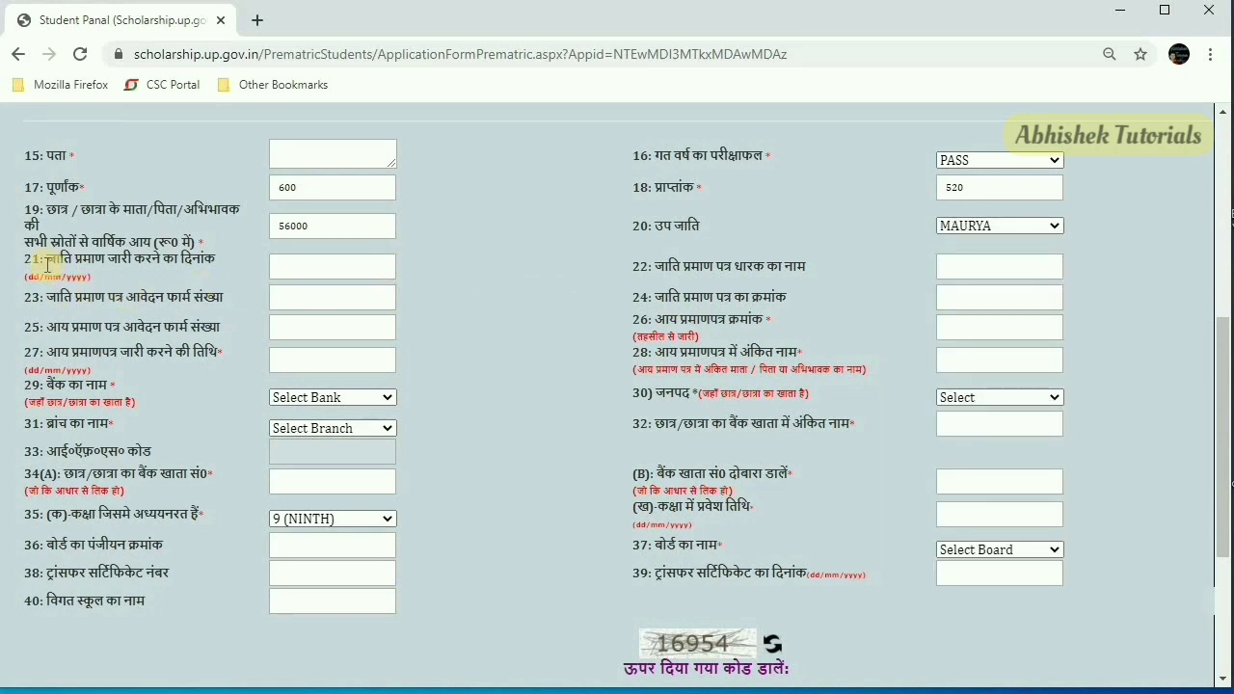
# Enter 01/01/2019 as the caste certificate's date of issue.
pyautogui.click(286, 265)
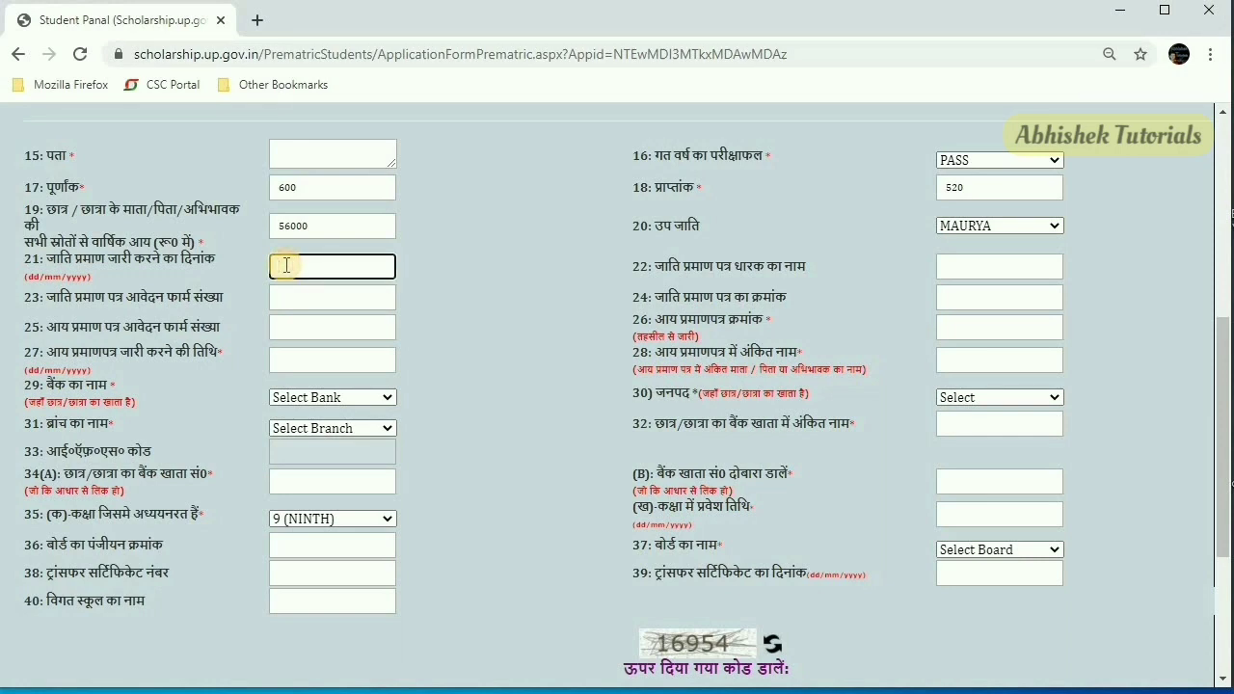
pyautogui.write('01/01')
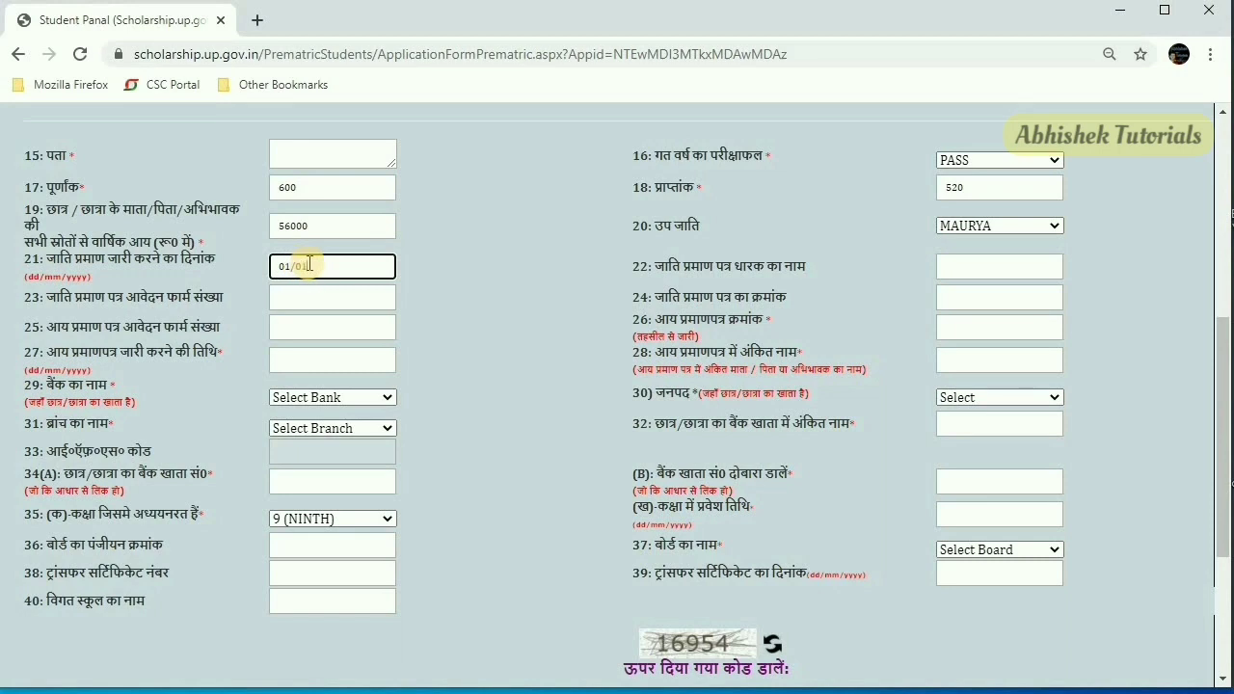
pyautogui.write('/2019')
pyautogui.click(421, 272)
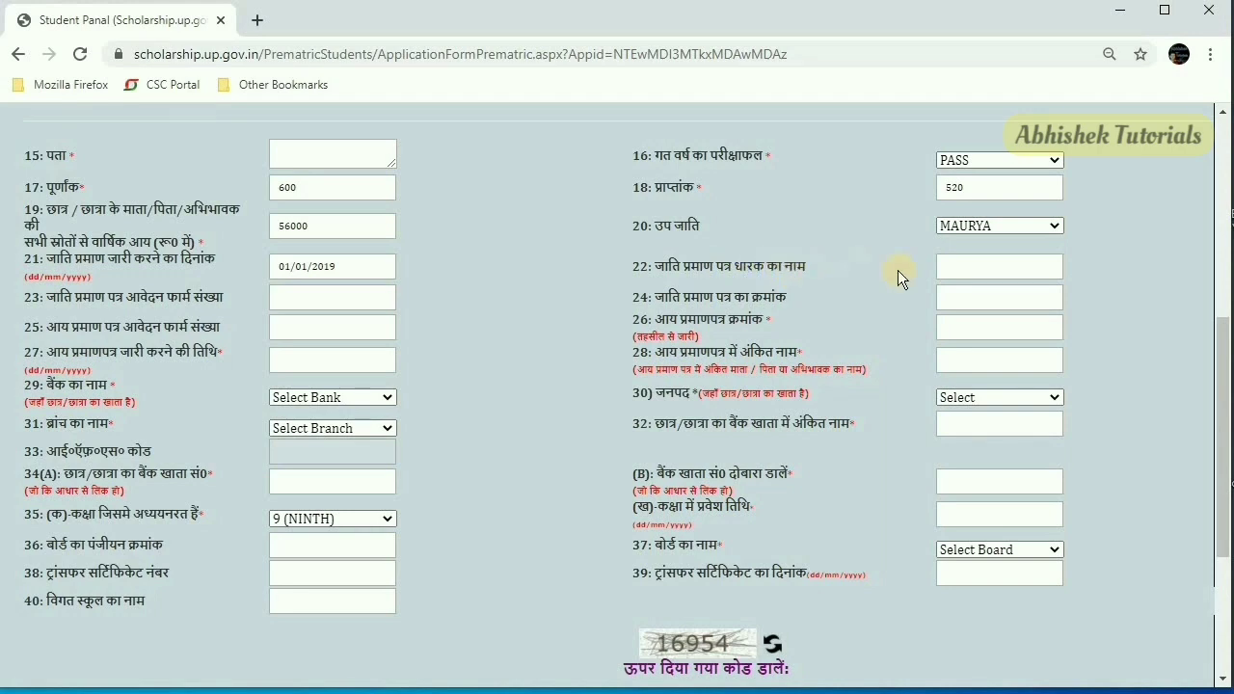
# Enter the placeholder letter G as the name recorded on the income certificate (field 28).
pyautogui.click(974, 271)
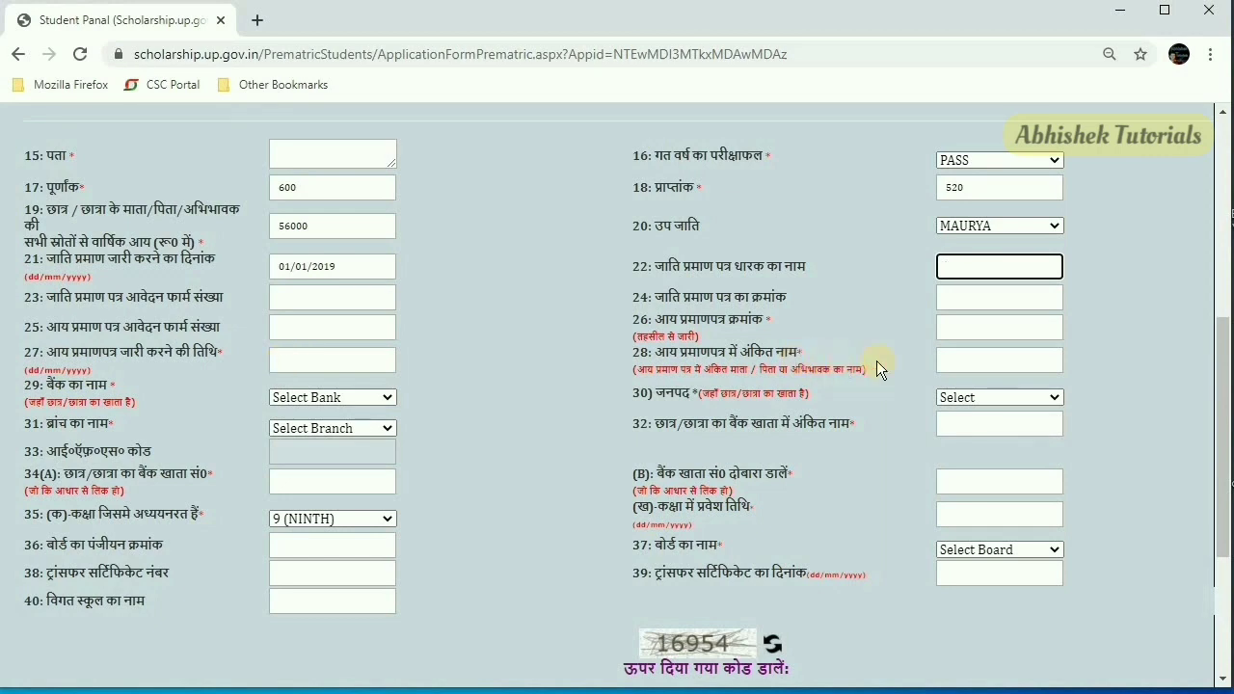
pyautogui.click(959, 360)
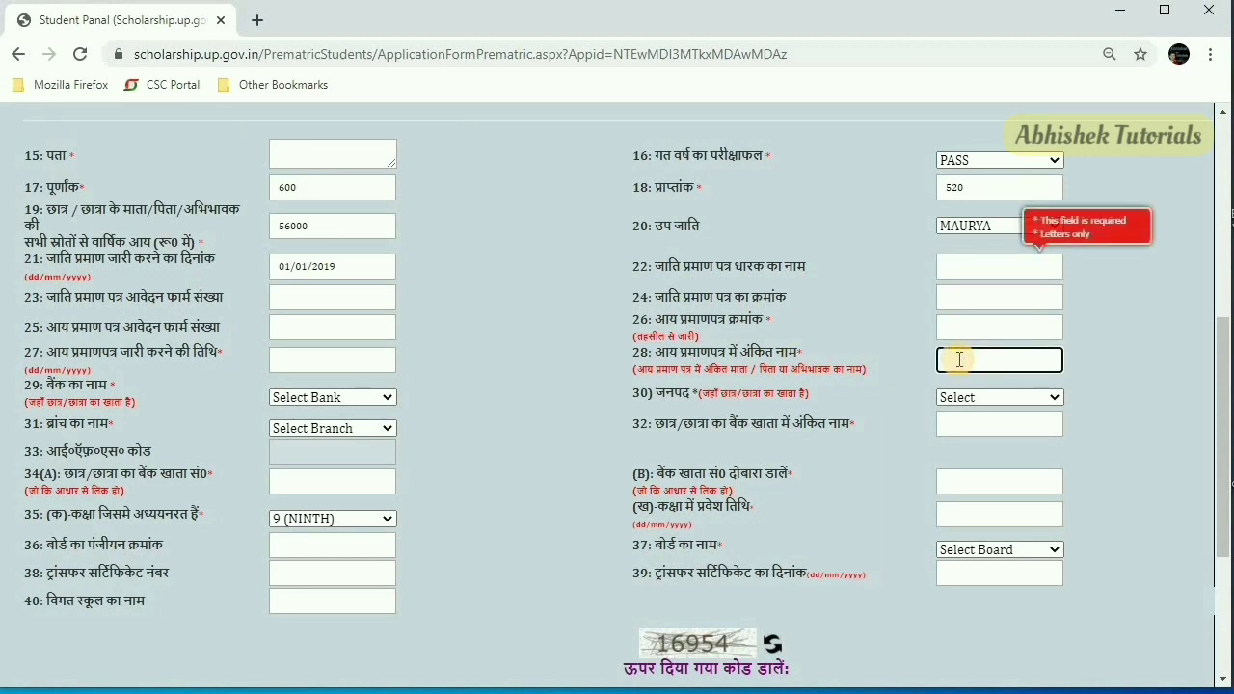
pyautogui.write('G')
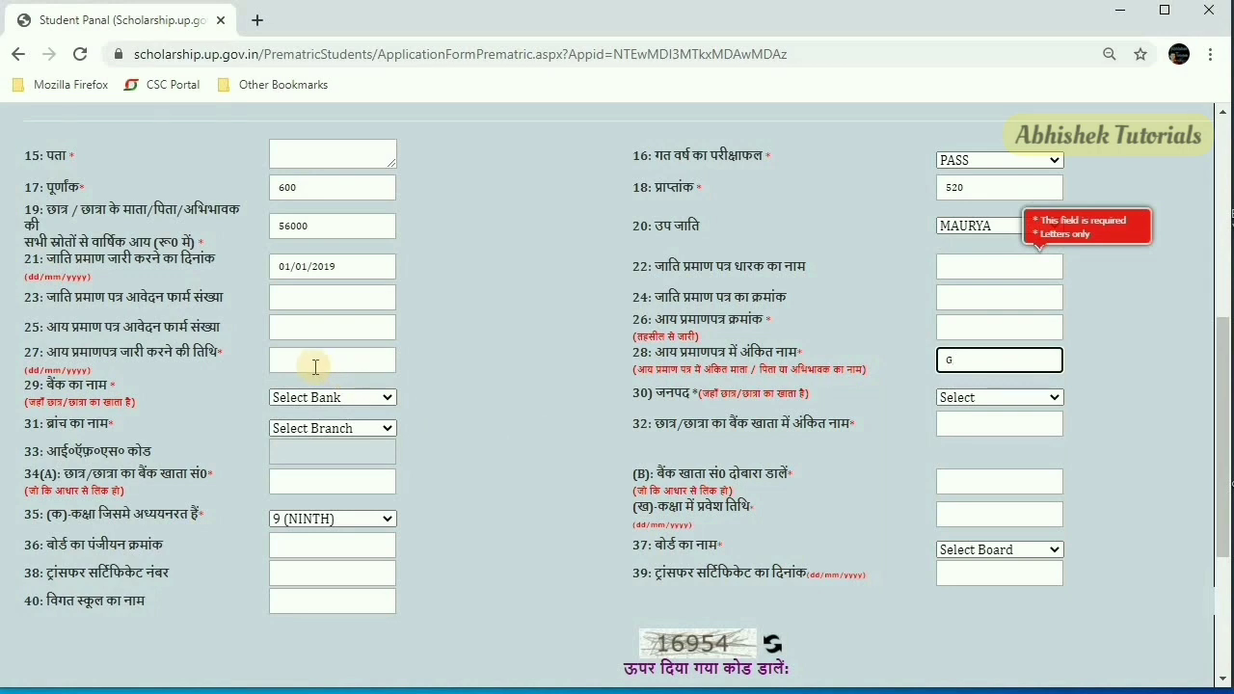
# Choose ALLAHABAD BANK as the bank where the student's account is held (field 29).
pyautogui.click(435, 392)
pyautogui.click(289, 397)
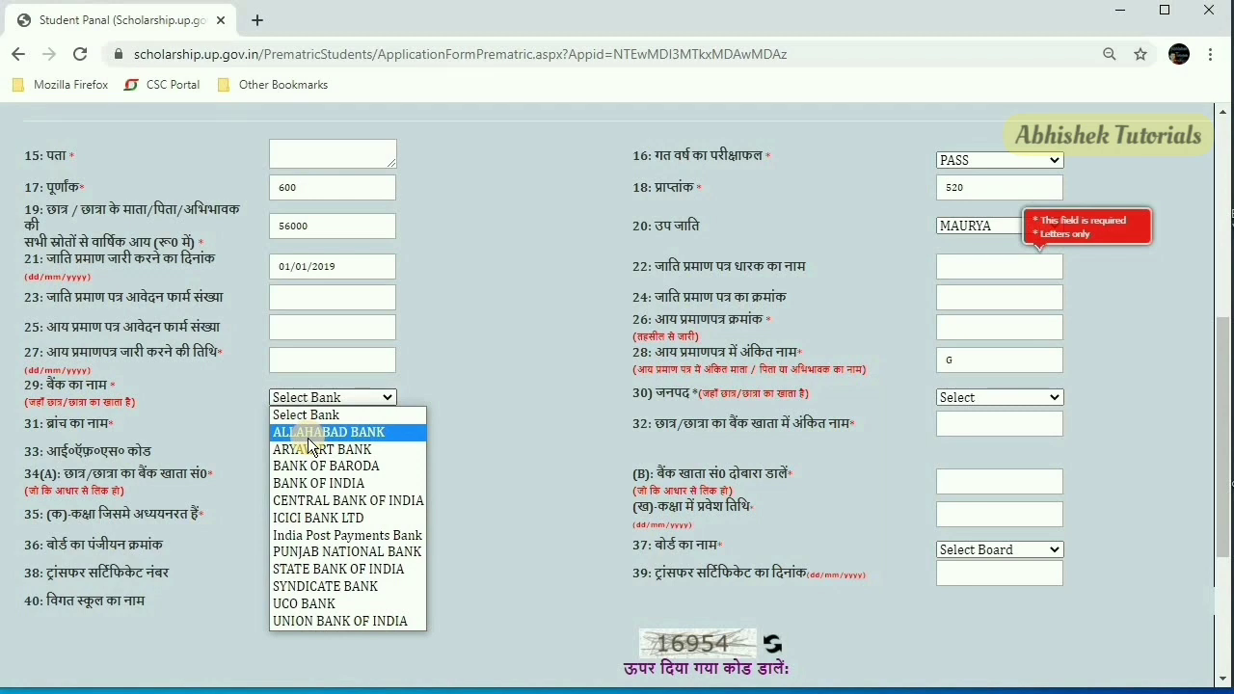
pyautogui.click(308, 437)
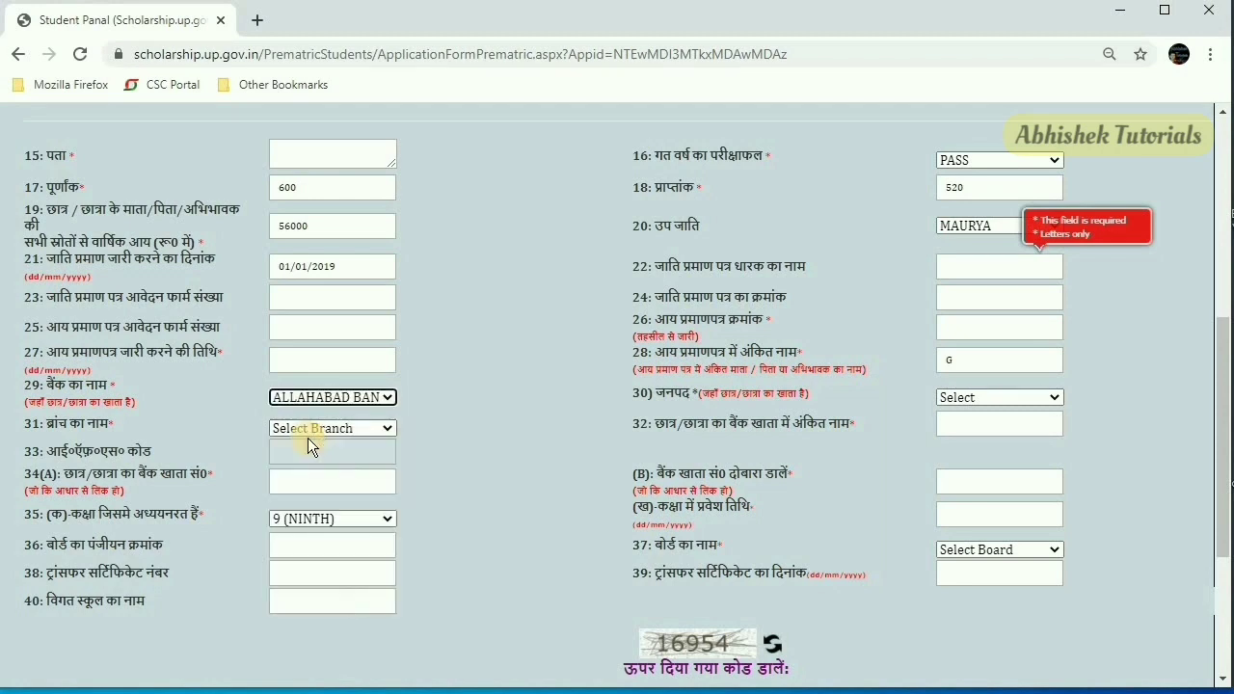
pyautogui.click(521, 378)
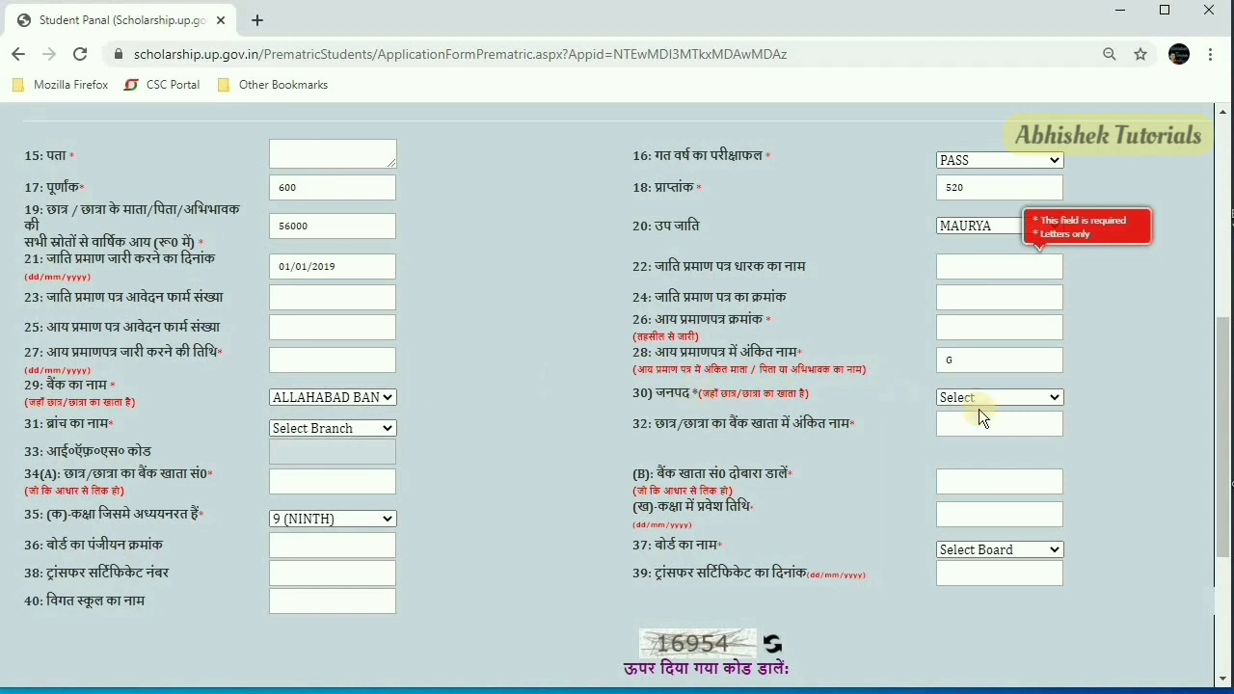
# Choose Shrawasti as the district (जनपद) of the student's bank account.
pyautogui.click(1044, 401)
pyautogui.press('s')
pyautogui.press('s')
pyautogui.press('s')
pyautogui.press('s')
pyautogui.press('s')
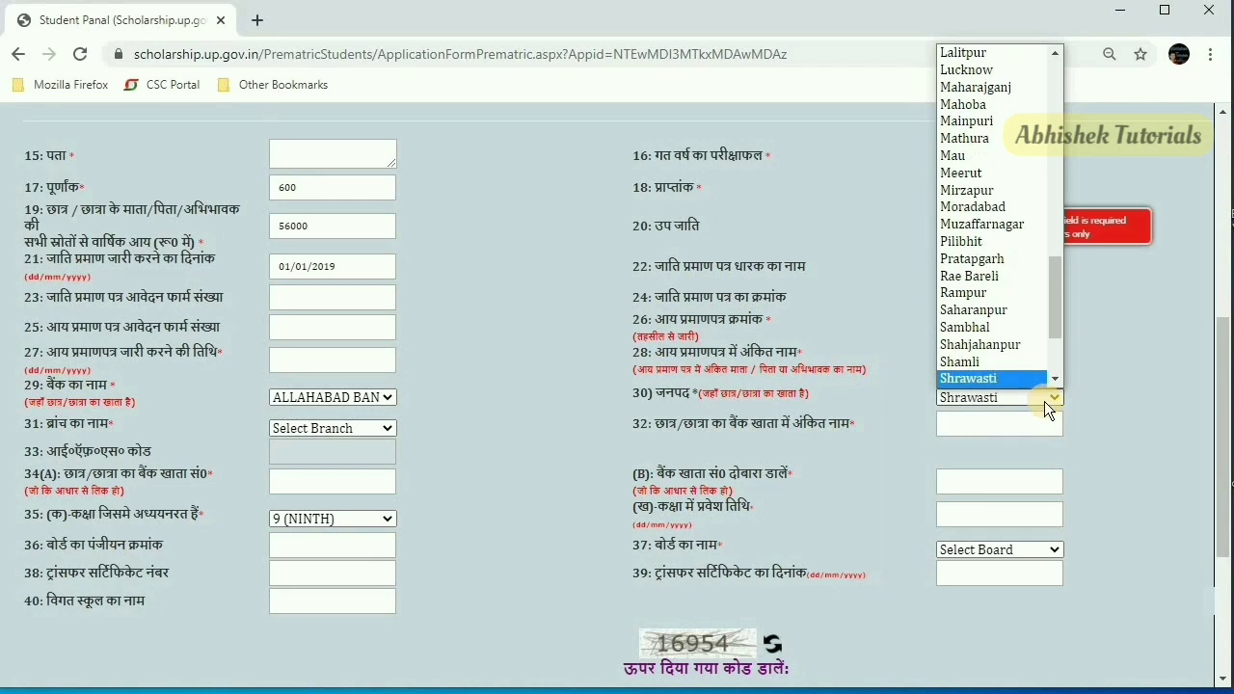
pyautogui.press('Return')
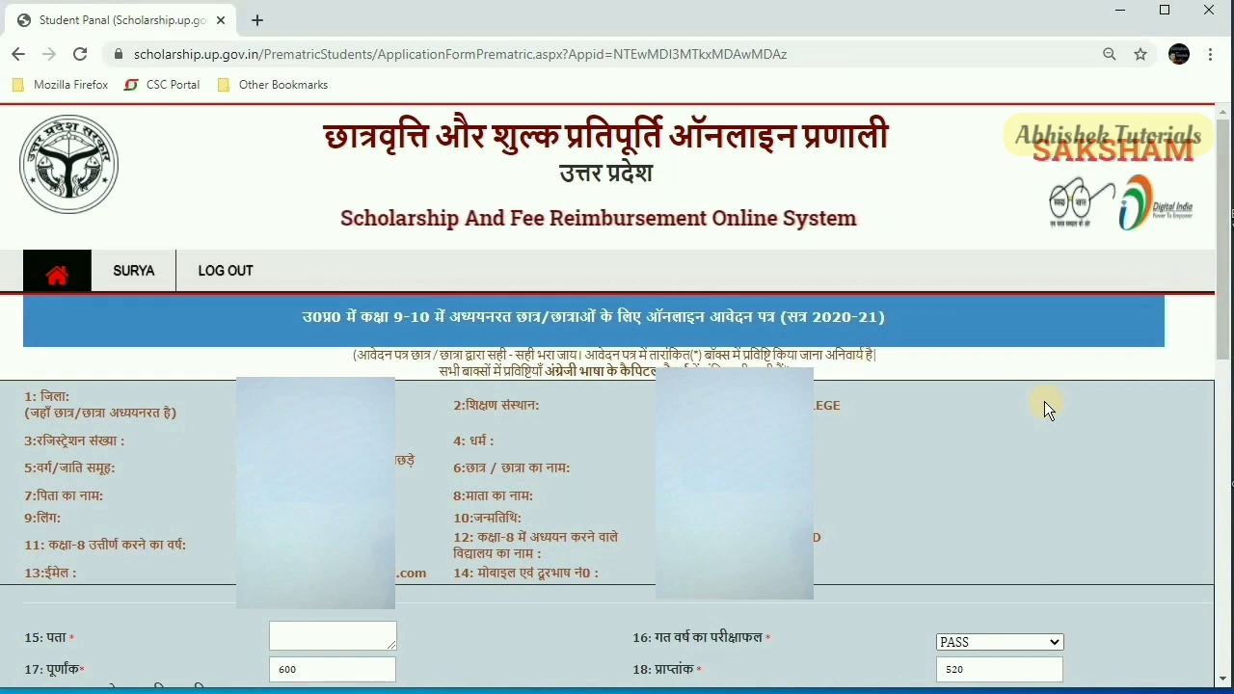
# Choose MEMRU MURTIHA as the bank branch name (field 31).
pyautogui.scroll(-6, 1044, 401)
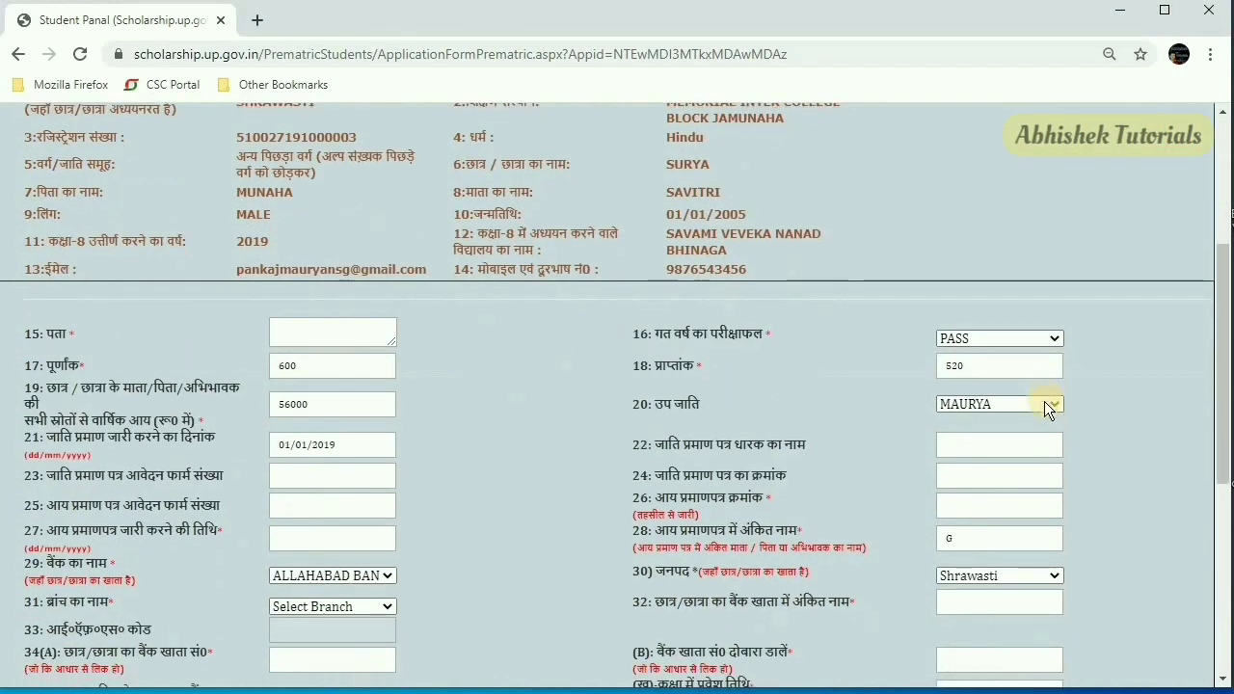
pyautogui.scroll(1, 1044, 401)
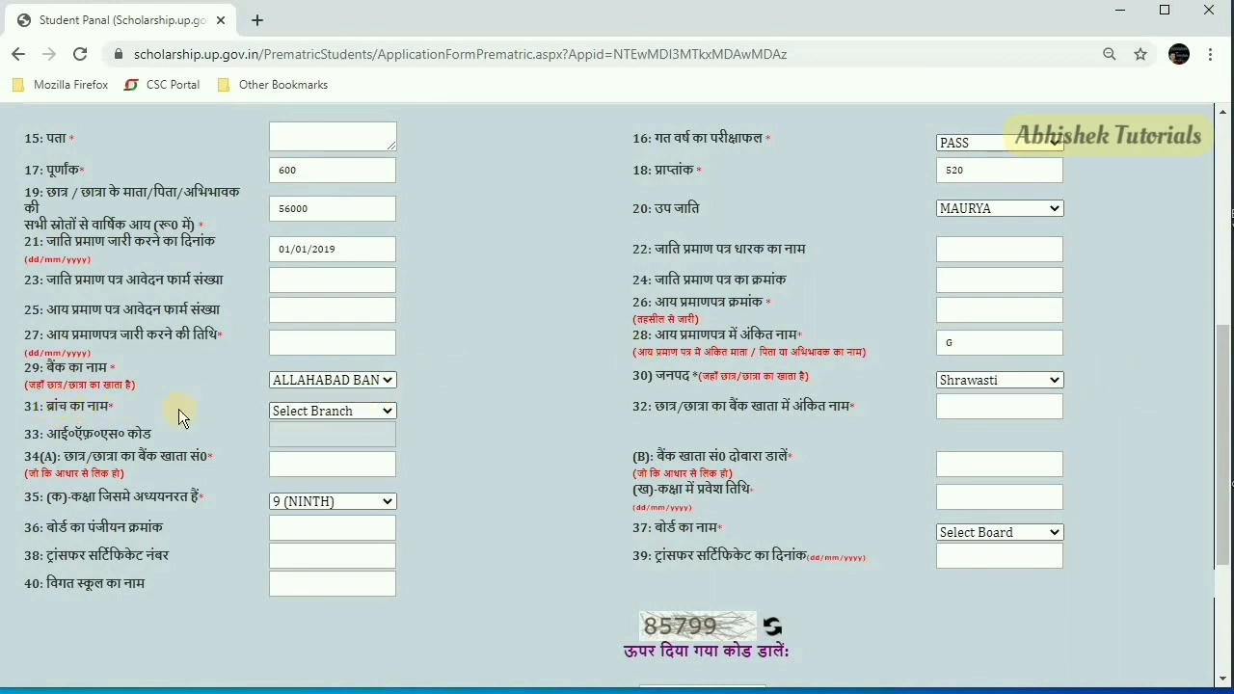
pyautogui.click(302, 407)
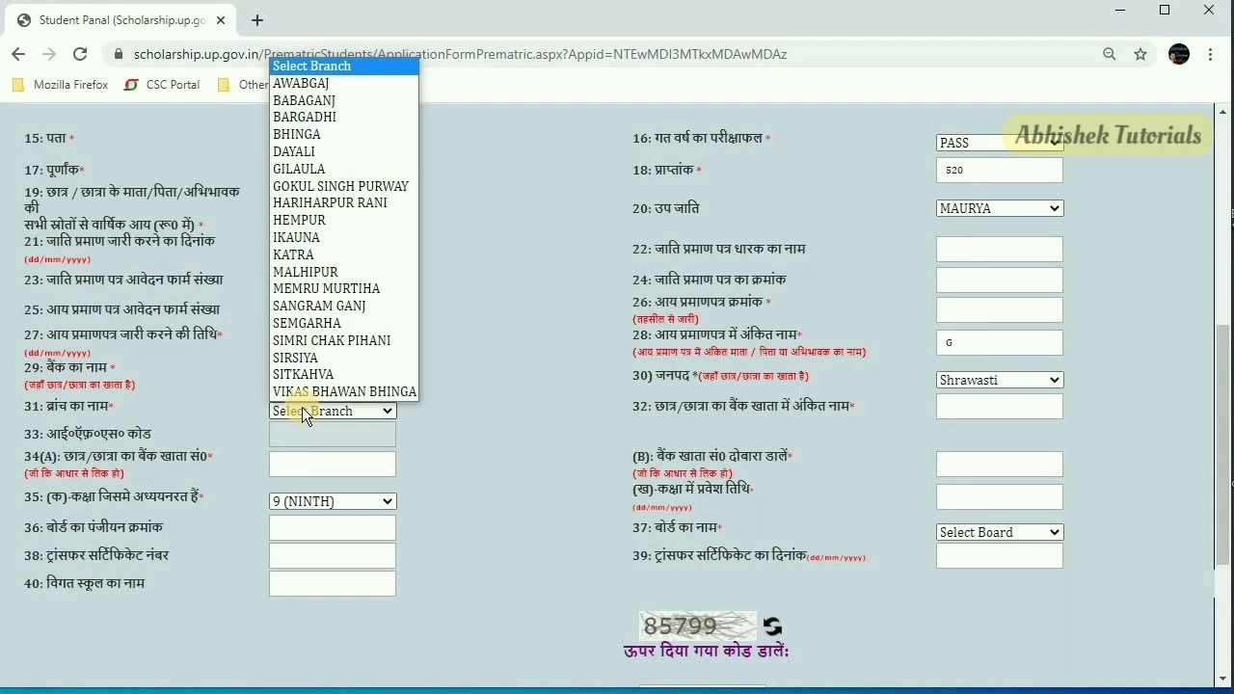
pyautogui.press('m')
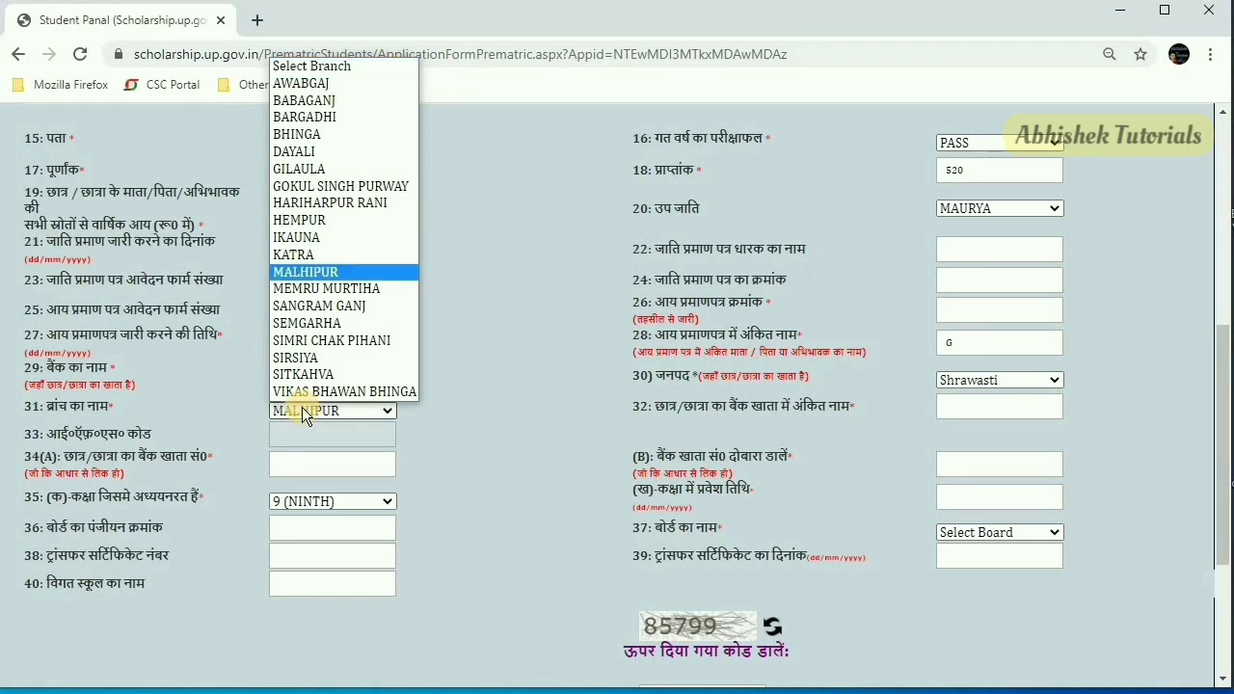
pyautogui.press('Down')
pyautogui.press('Return')
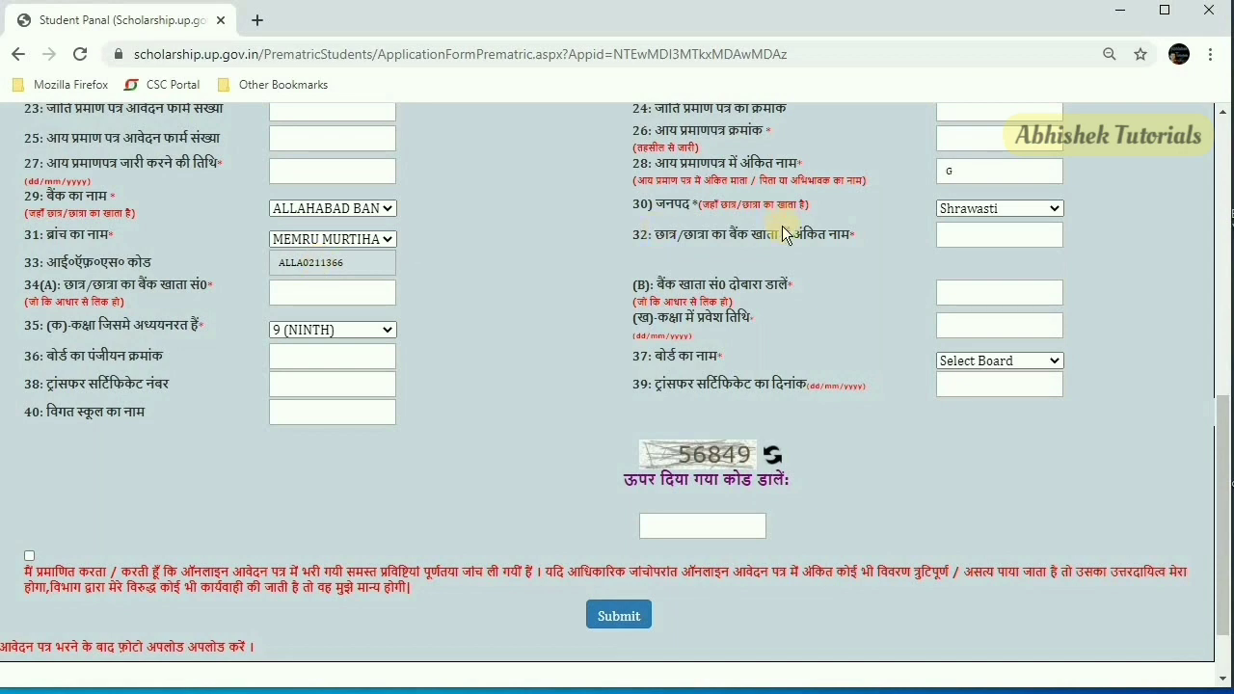
# Enter the placeholder letter H as the student's name in the bank account (field 32).
pyautogui.click(976, 242)
pyautogui.write('H')
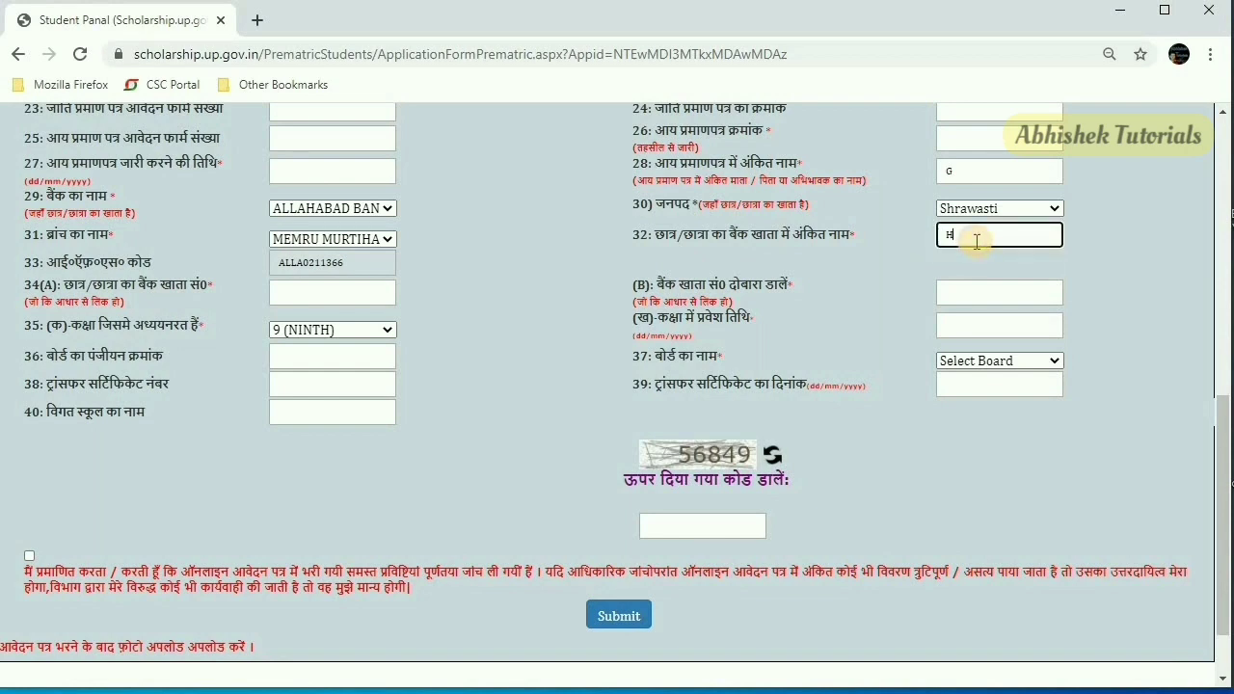
pyautogui.click(919, 265)
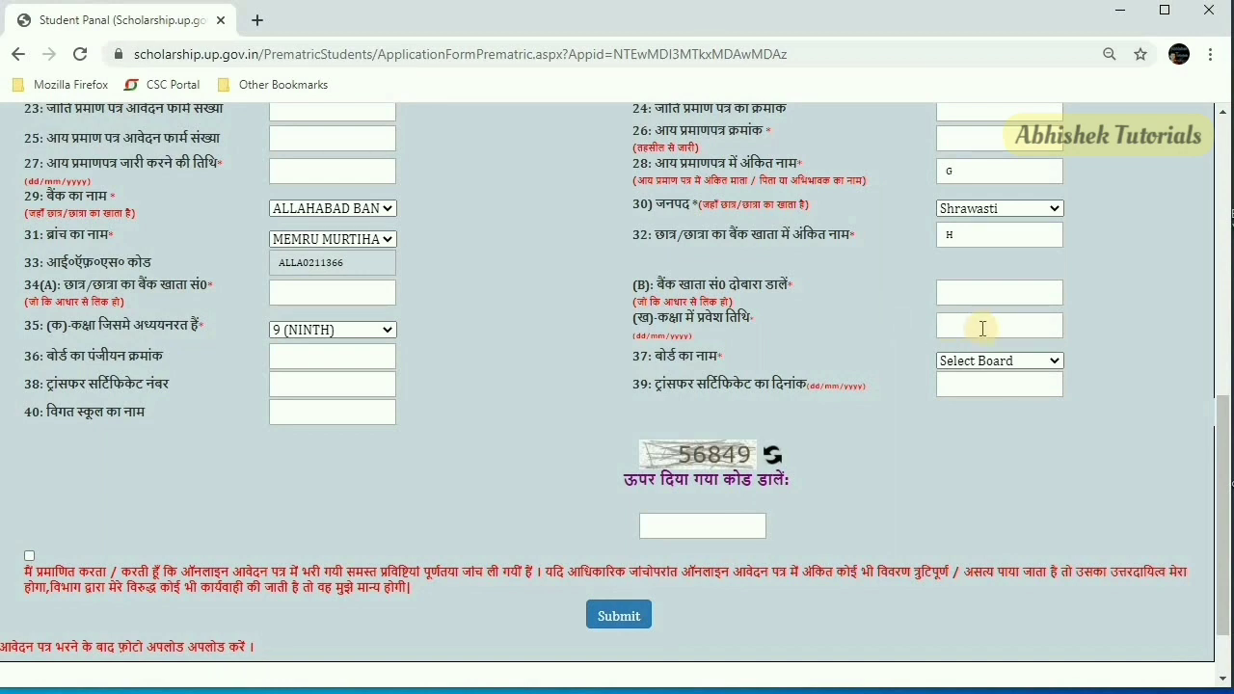
# Choose UP BOARD as the board name (field 37).
pyautogui.click(307, 333)
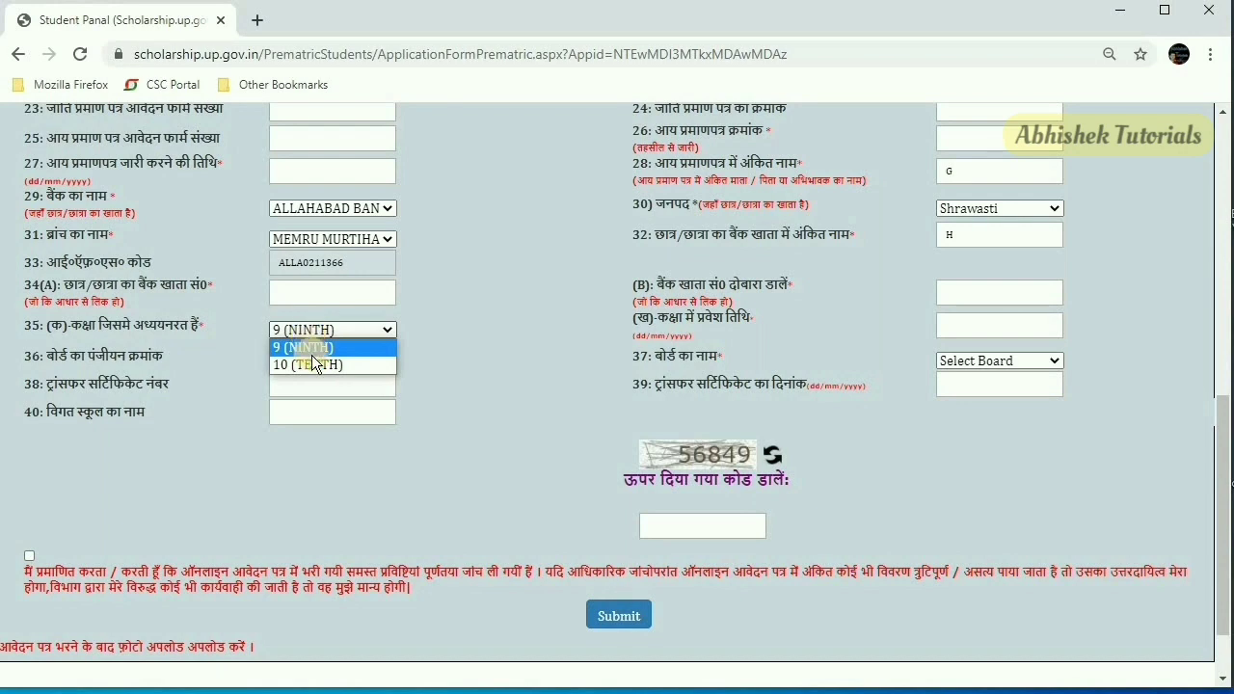
pyautogui.click(437, 334)
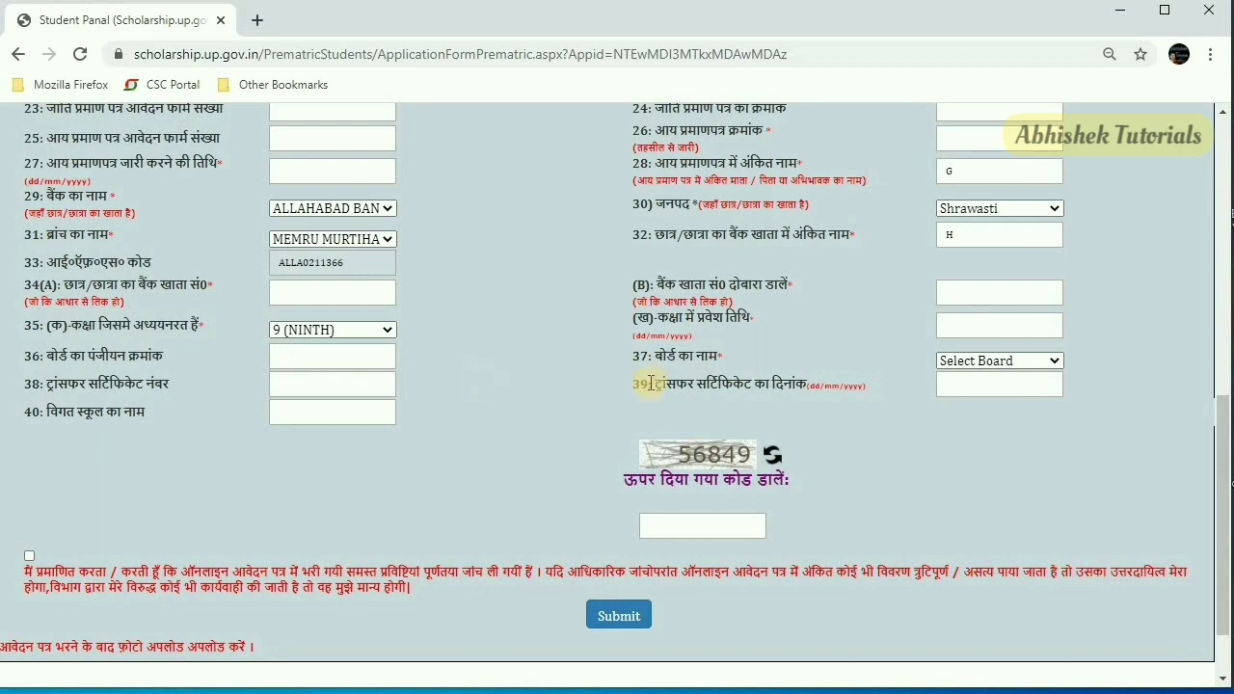
pyautogui.click(978, 360)
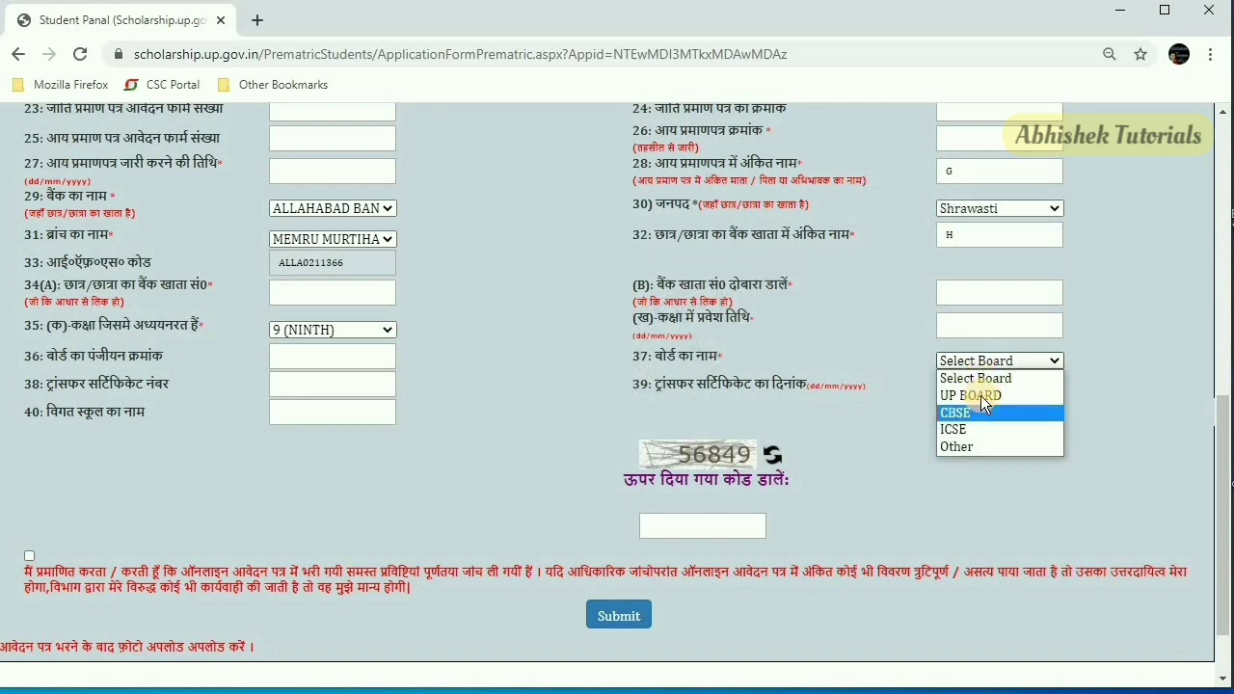
pyautogui.click(980, 395)
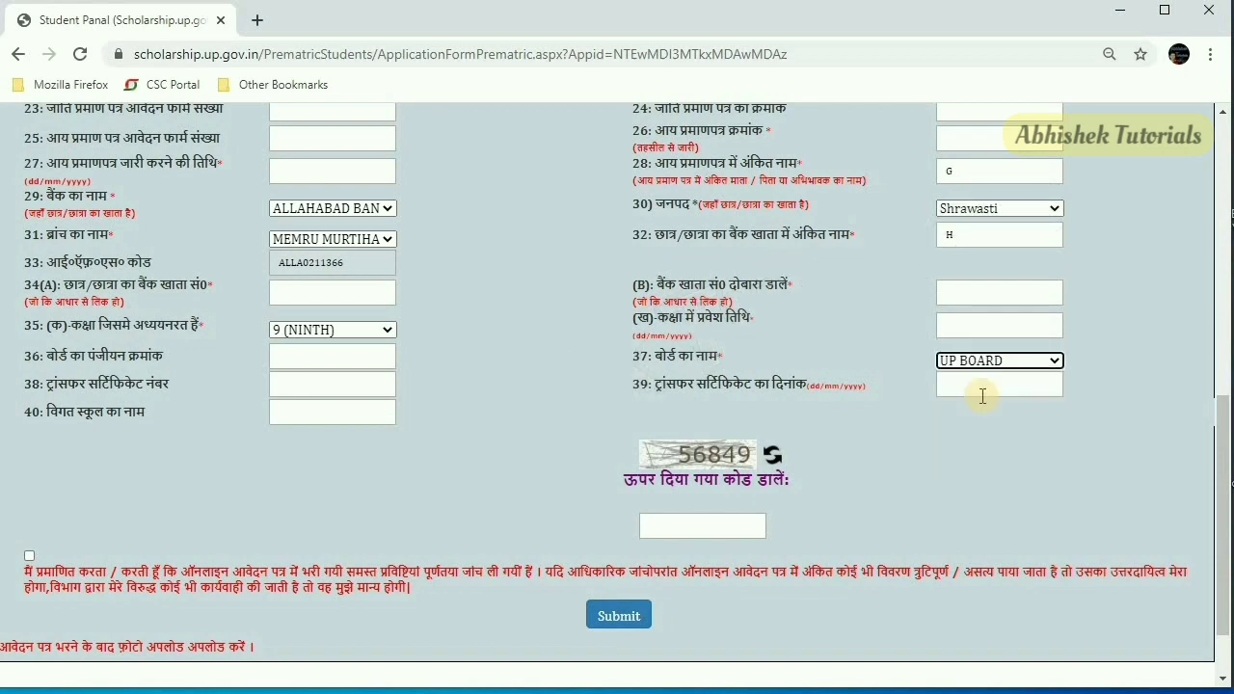
pyautogui.click(554, 411)
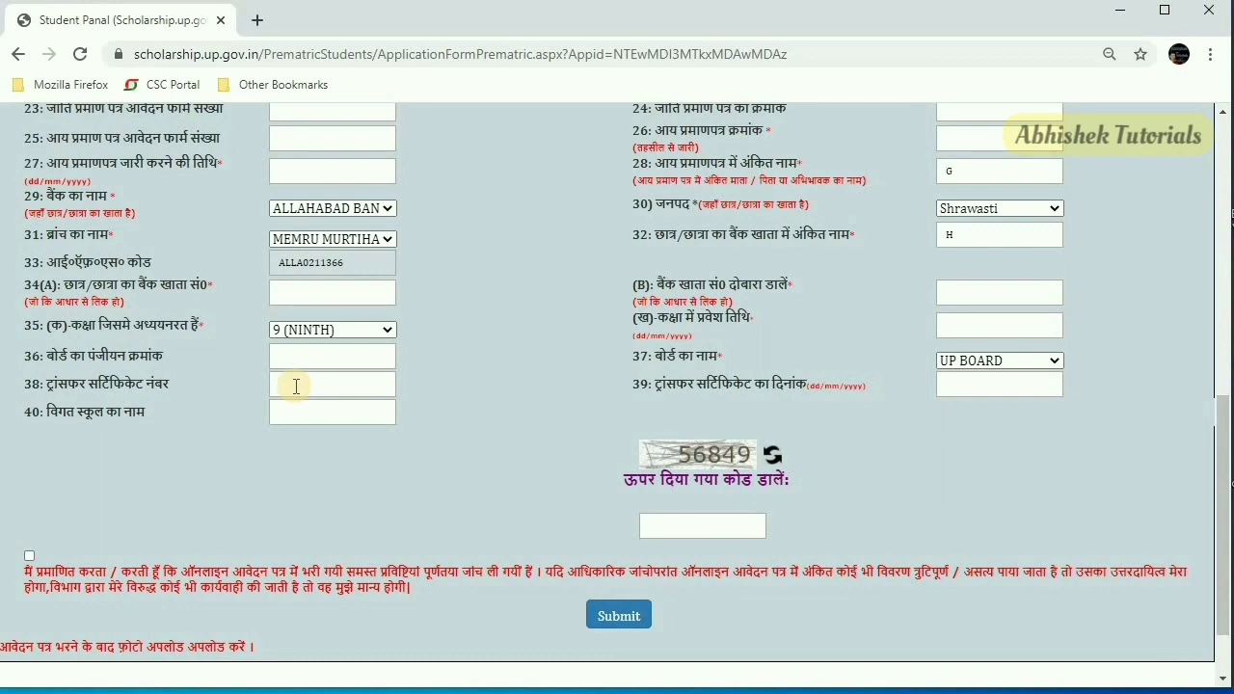
# Set the class the student is currently studying in (field 35) to 10 (TENTH).
pyautogui.click(321, 336)
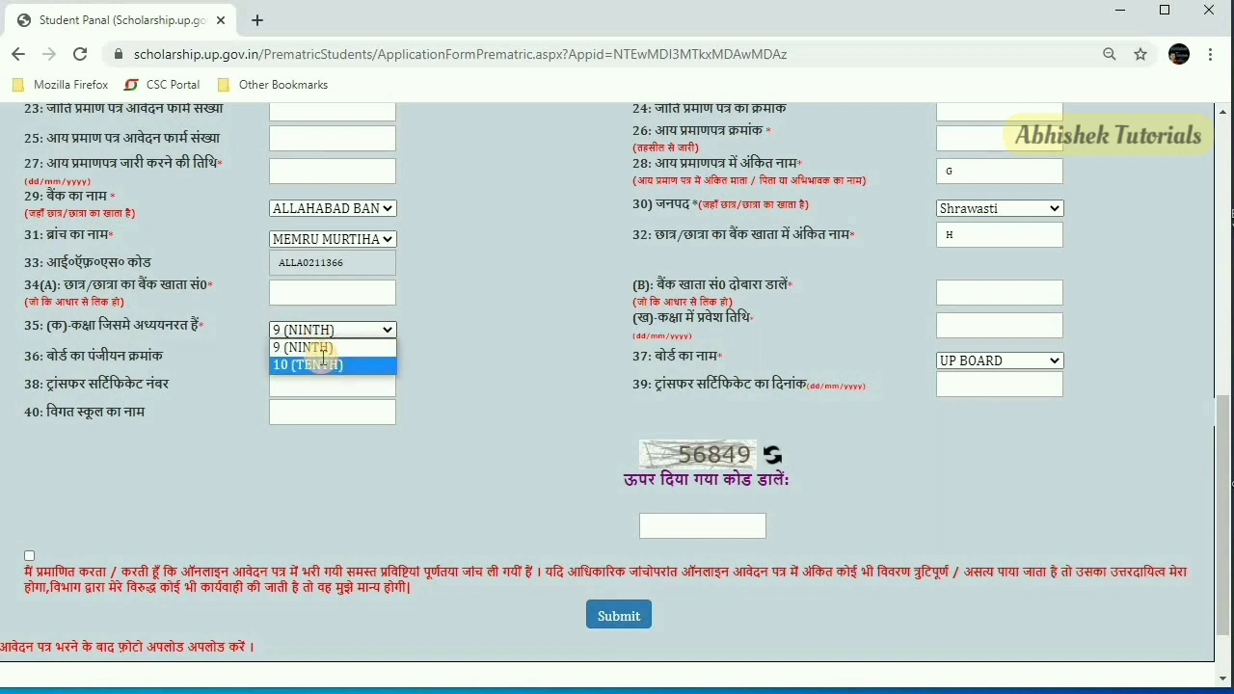
pyautogui.click(323, 364)
pyautogui.click(325, 377)
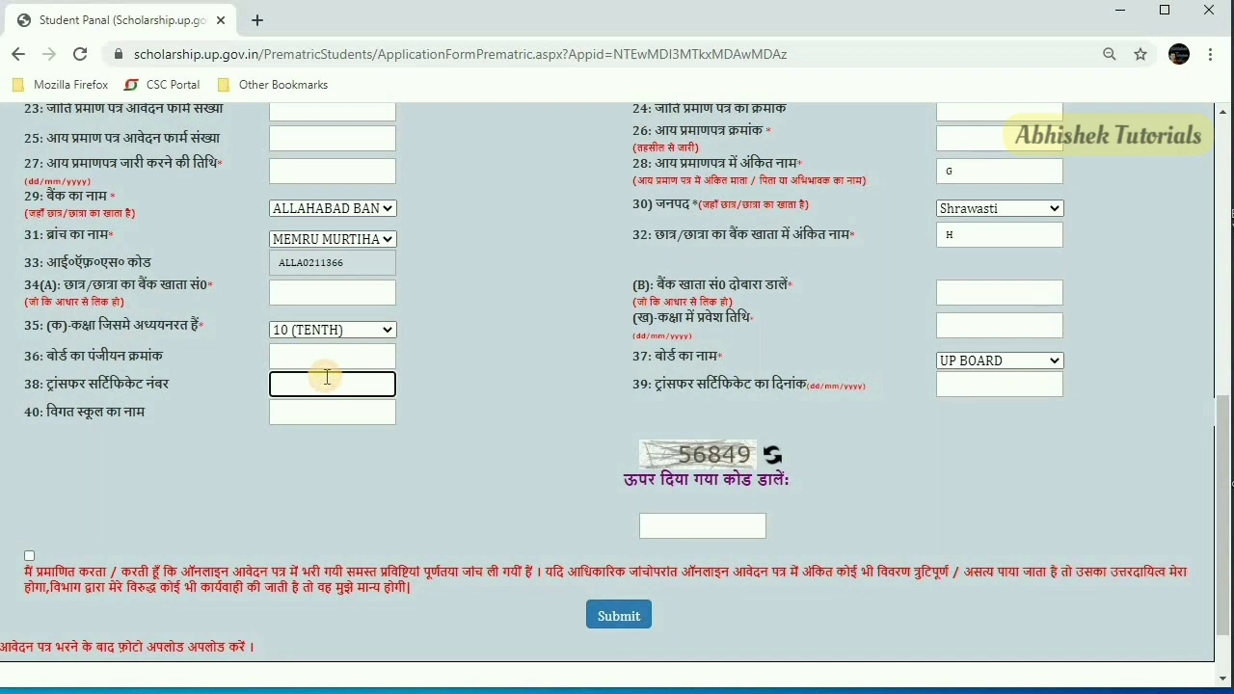
pyautogui.click(542, 345)
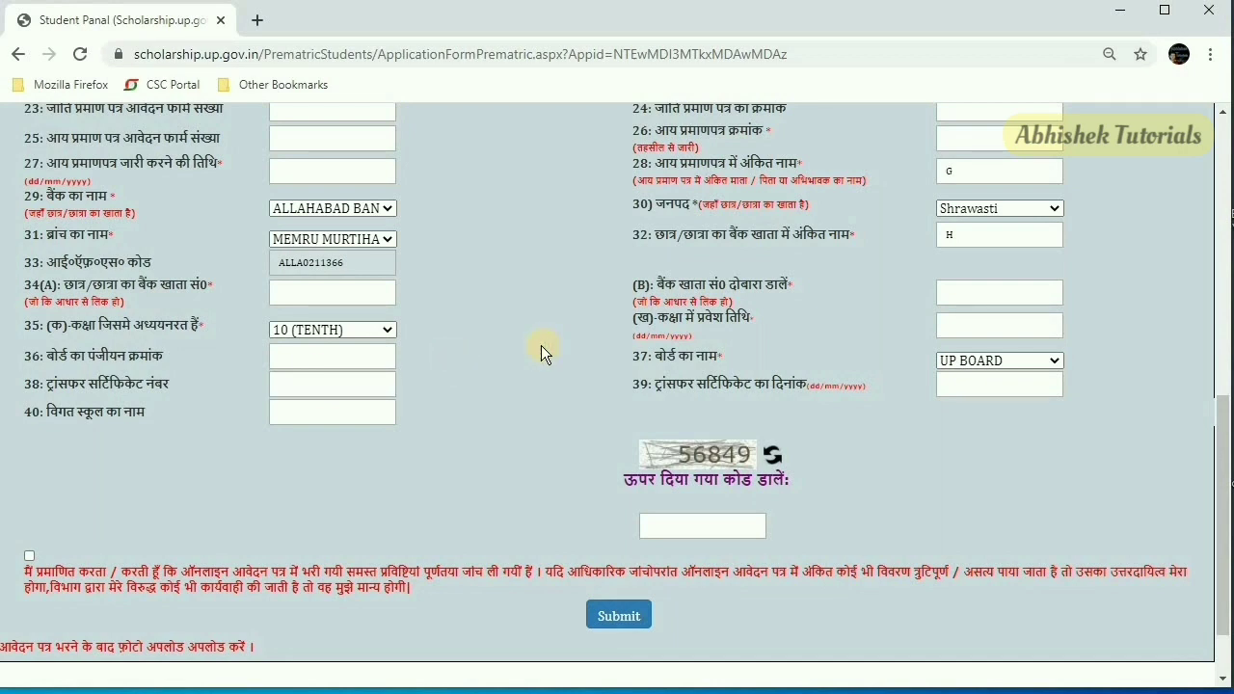
pyautogui.click(371, 387)
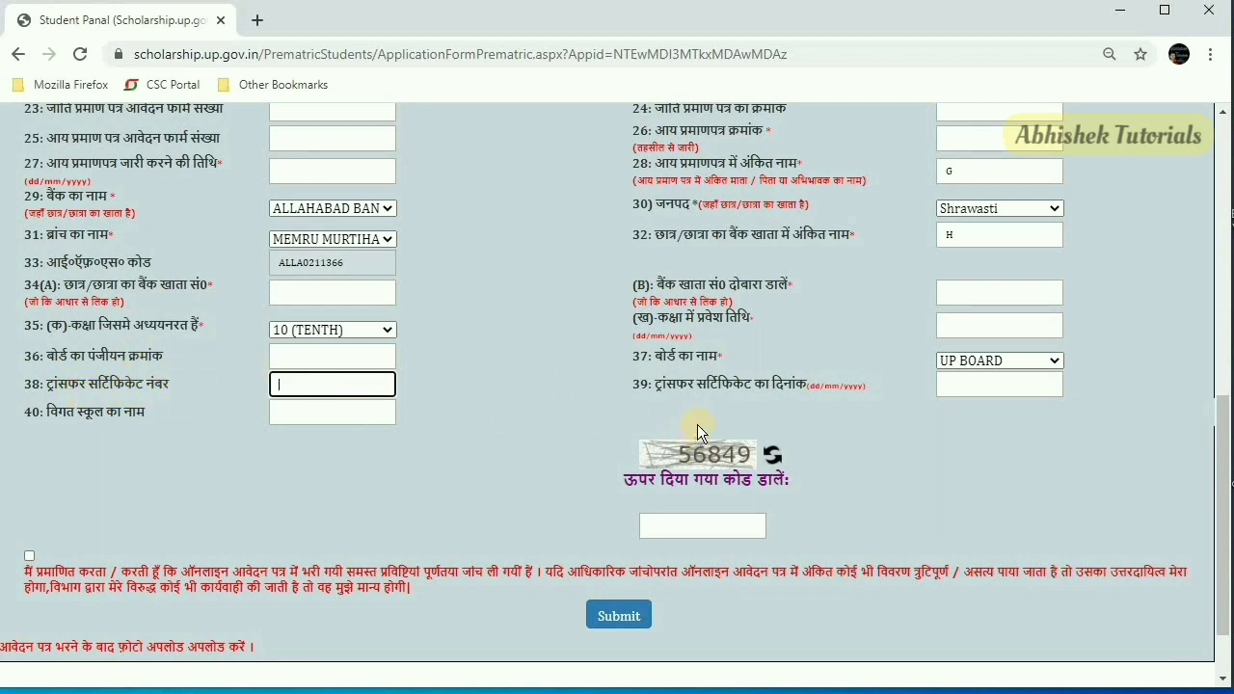
pyautogui.click(974, 391)
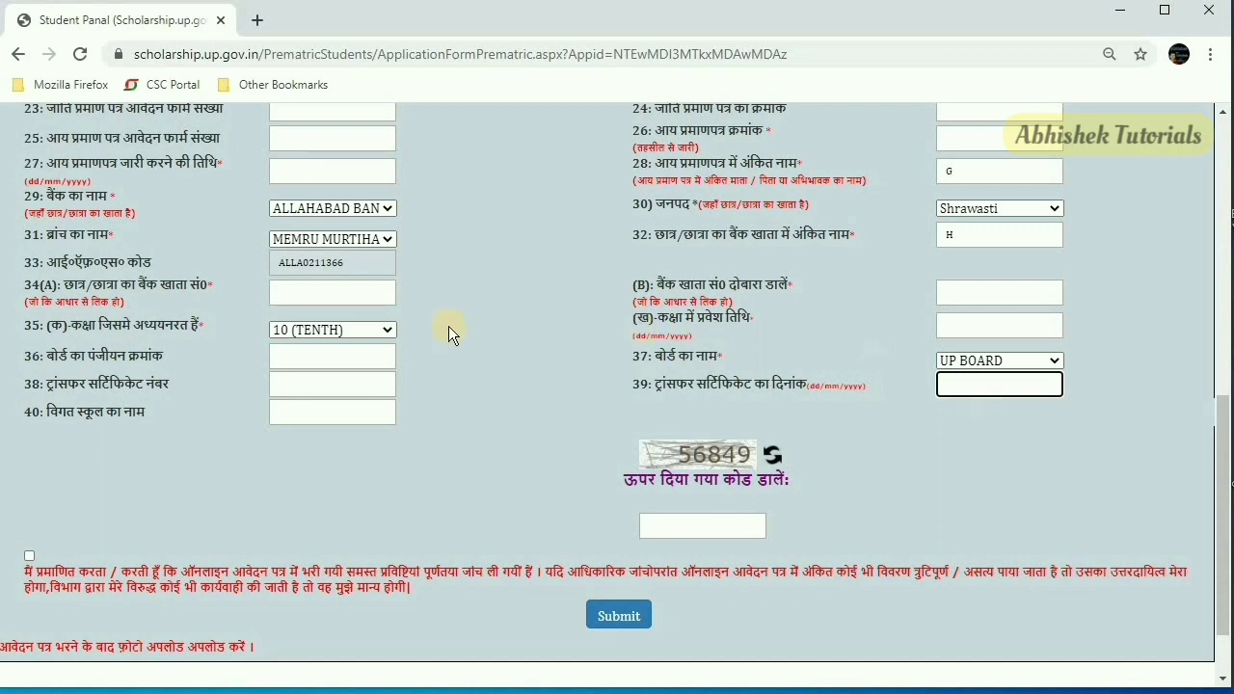
pyautogui.click(305, 411)
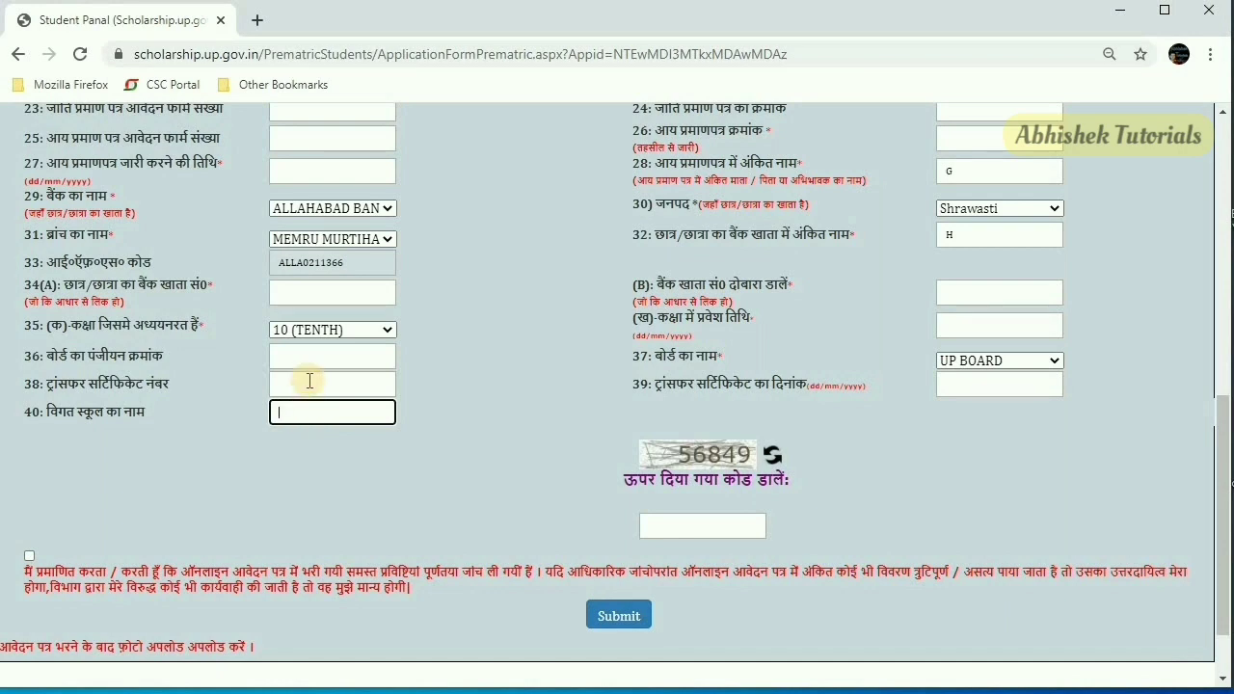
pyautogui.click(310, 382)
pyautogui.click(305, 416)
pyautogui.click(305, 390)
pyautogui.click(307, 416)
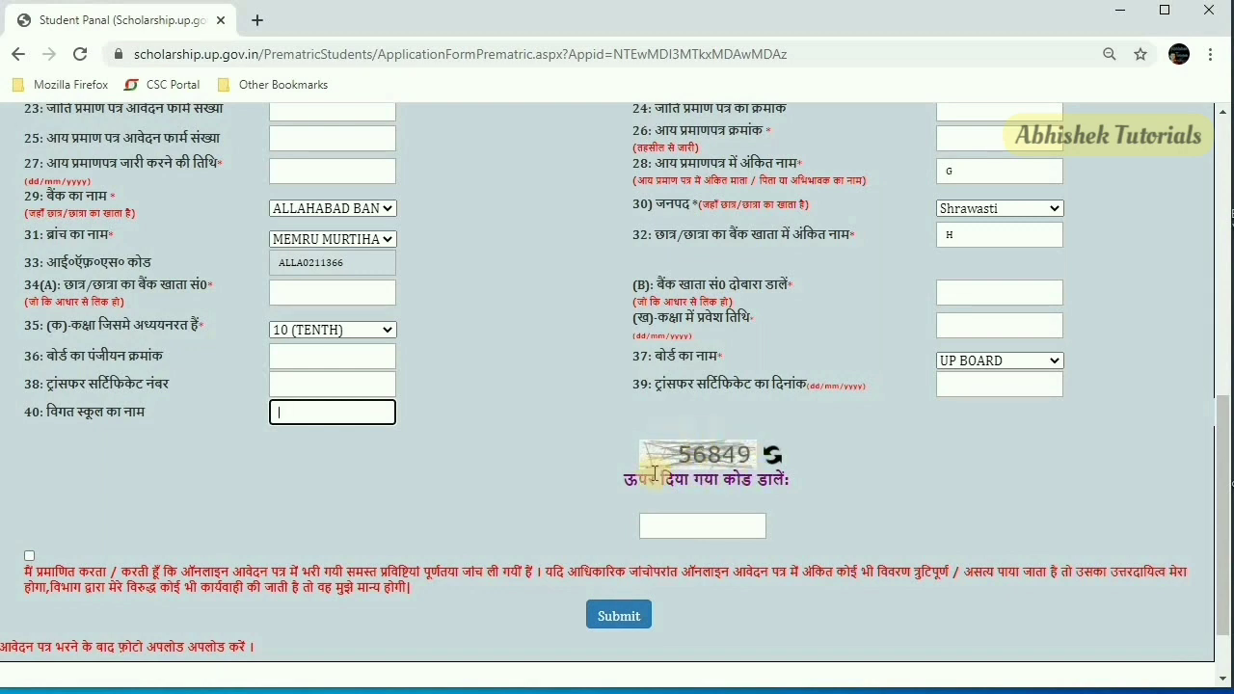
# Enter the captcha verification code and accept the declaration certifying the application's entries.
pyautogui.click(705, 527)
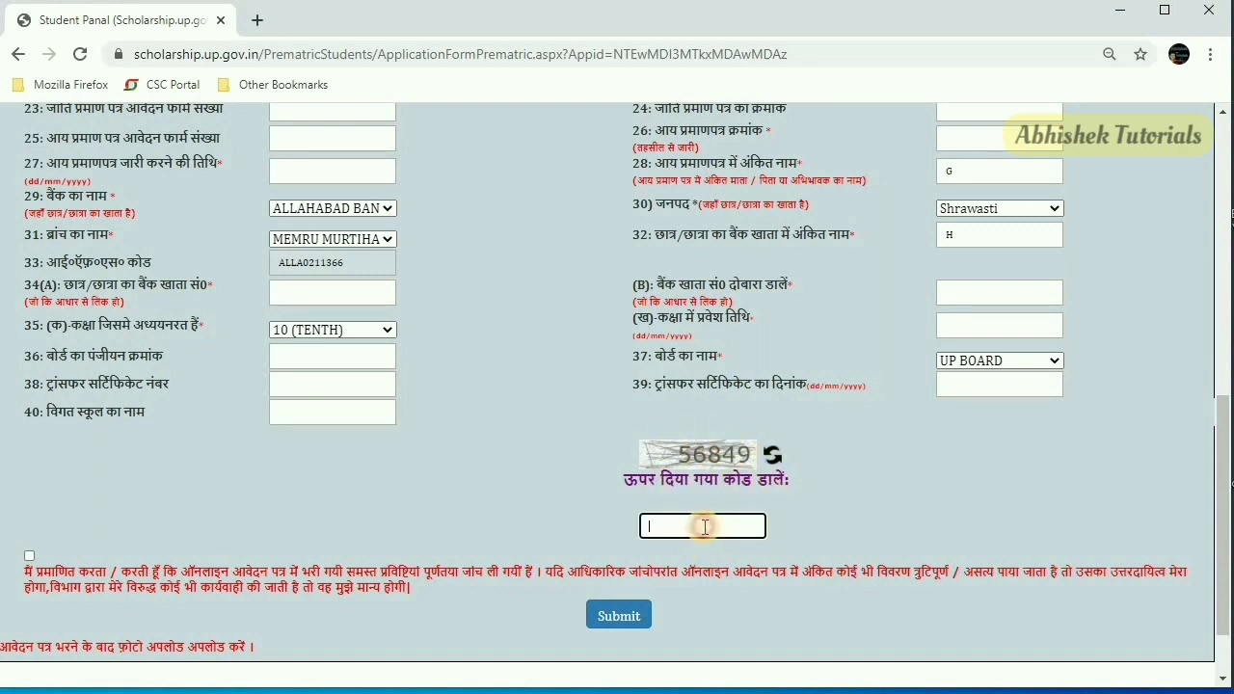
pyautogui.write('56849')
pyautogui.click(29, 557)
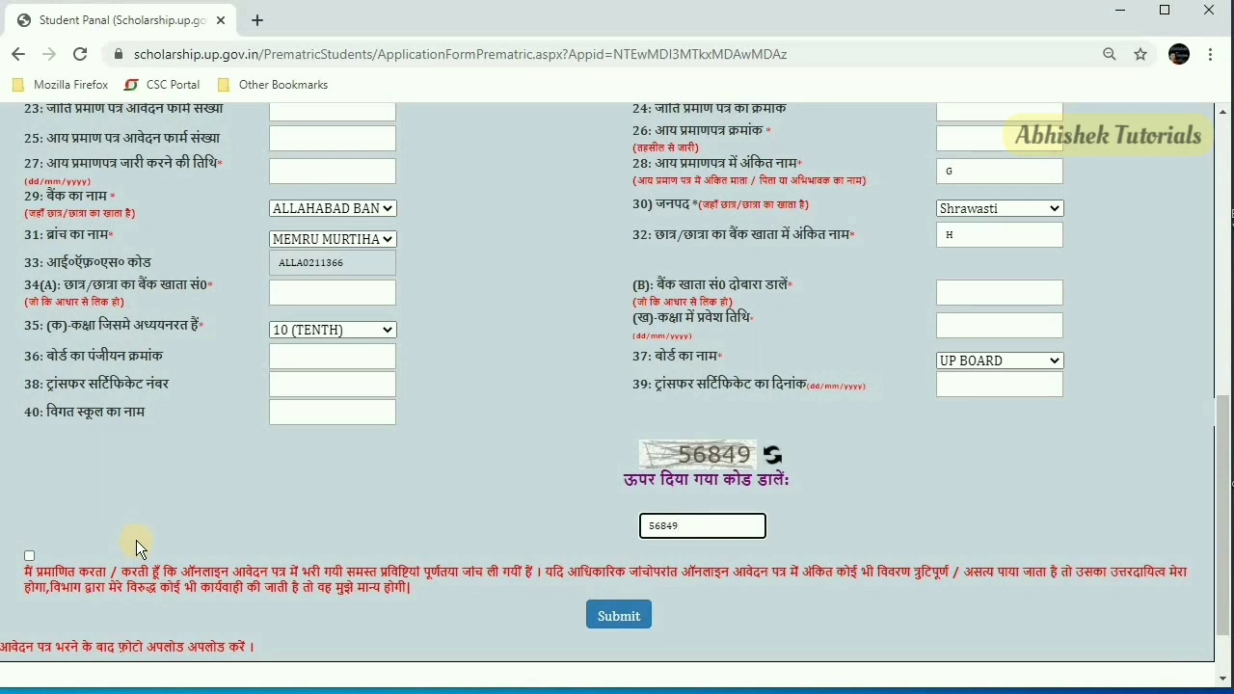
pyautogui.click(29, 557)
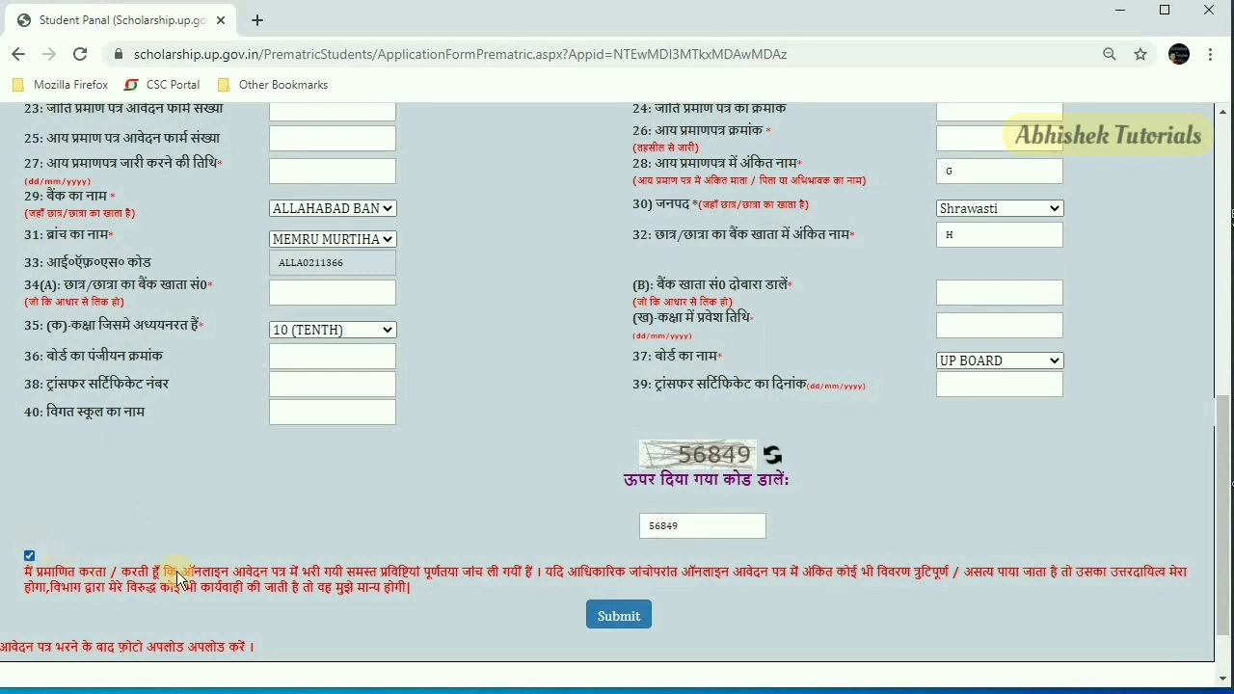
# Submit the scholarship application form and proceed to the photo upload (फोटो अपलोड करें) page.
pyautogui.click(622, 614)
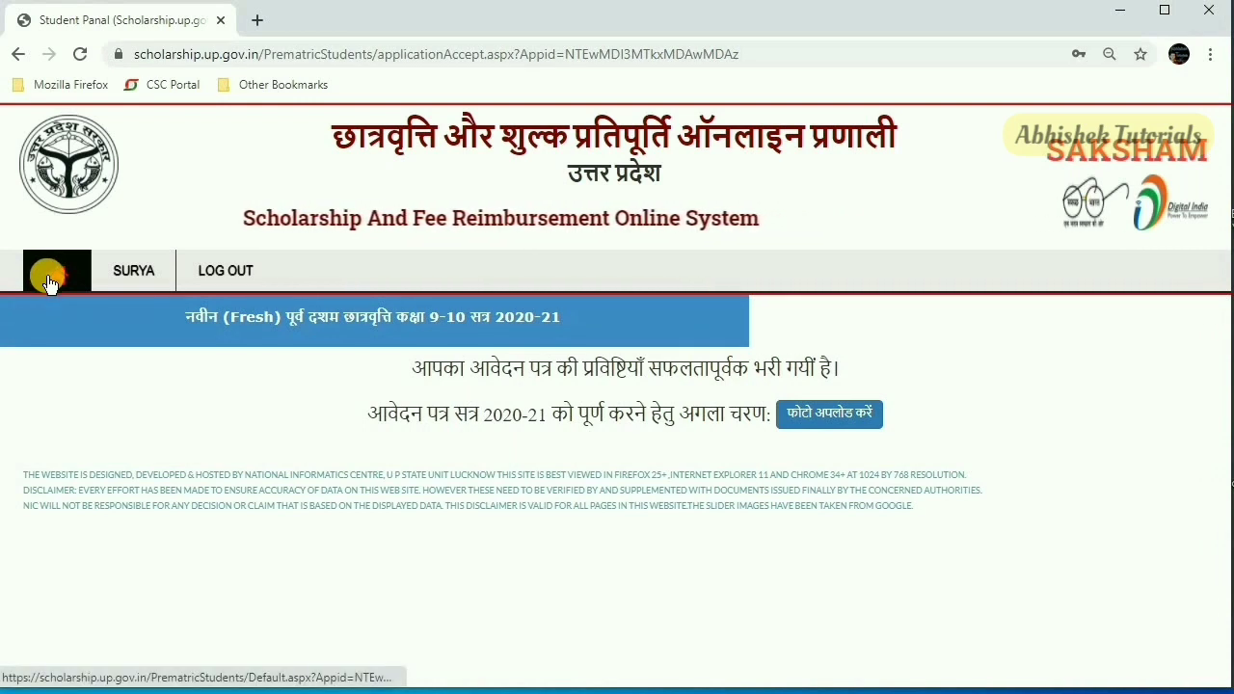
pyautogui.click(795, 420)
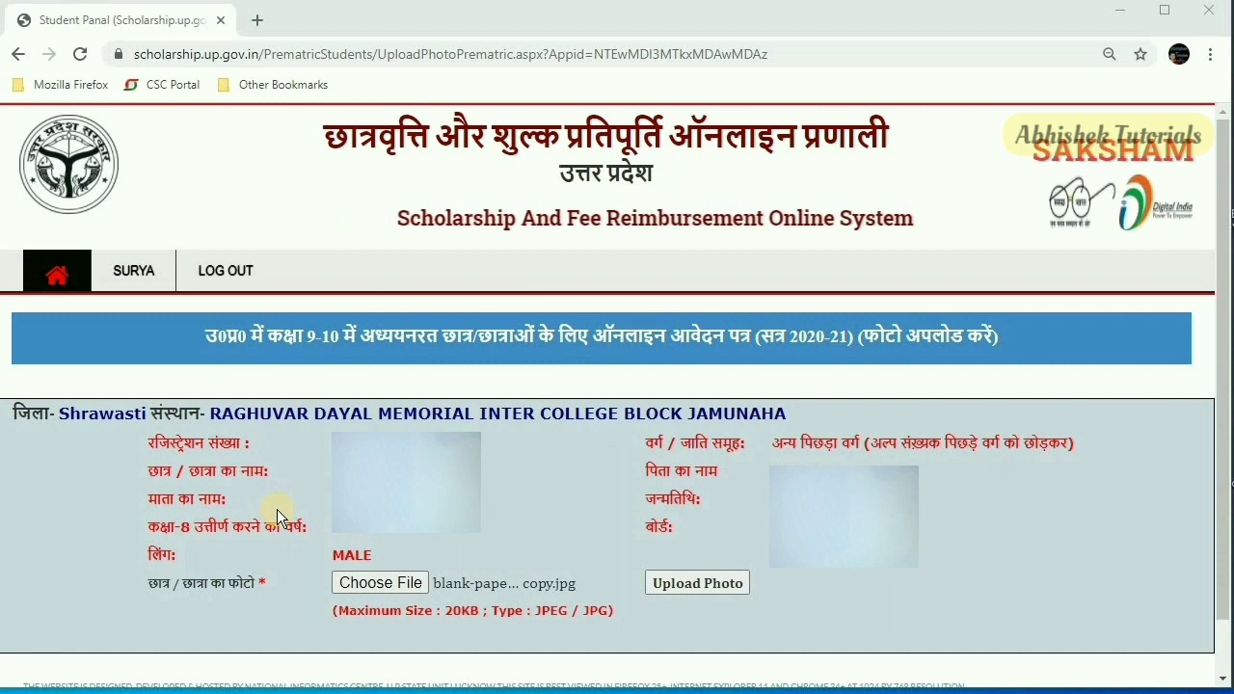
# Open the desktop image "blank-papers-250x250 copy" in Microsoft Office Picture Manager.
pyautogui.click(1116, 11)
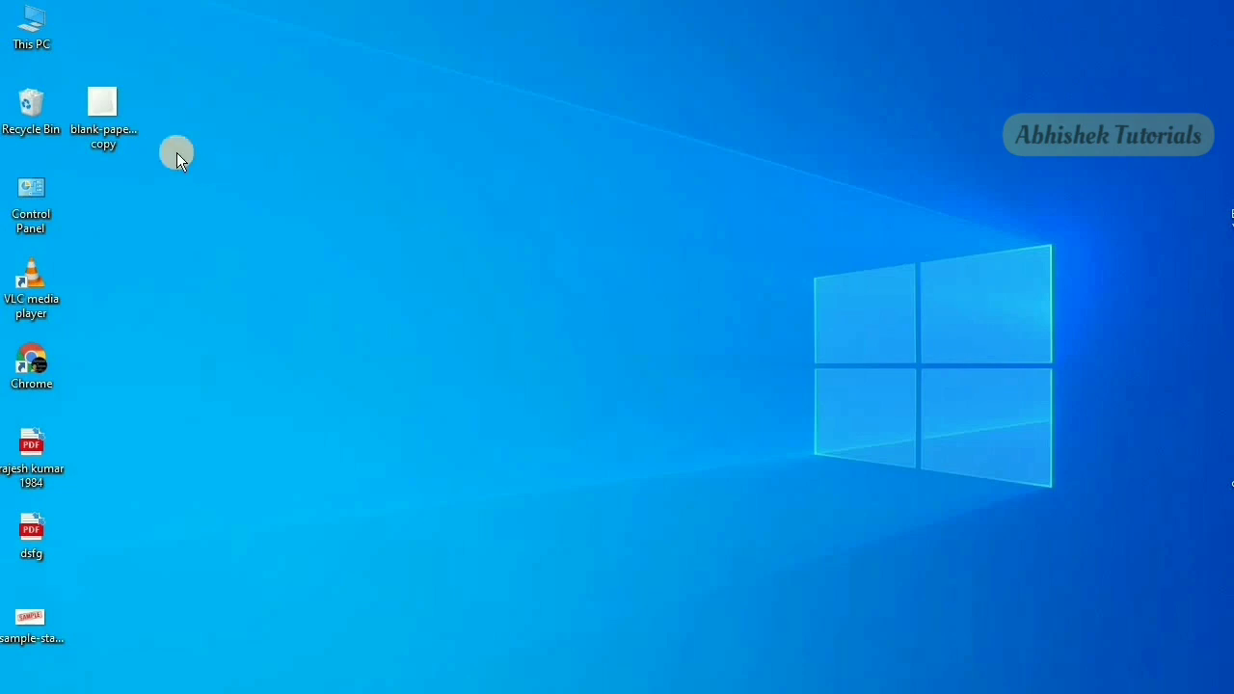
pyautogui.click(121, 114)
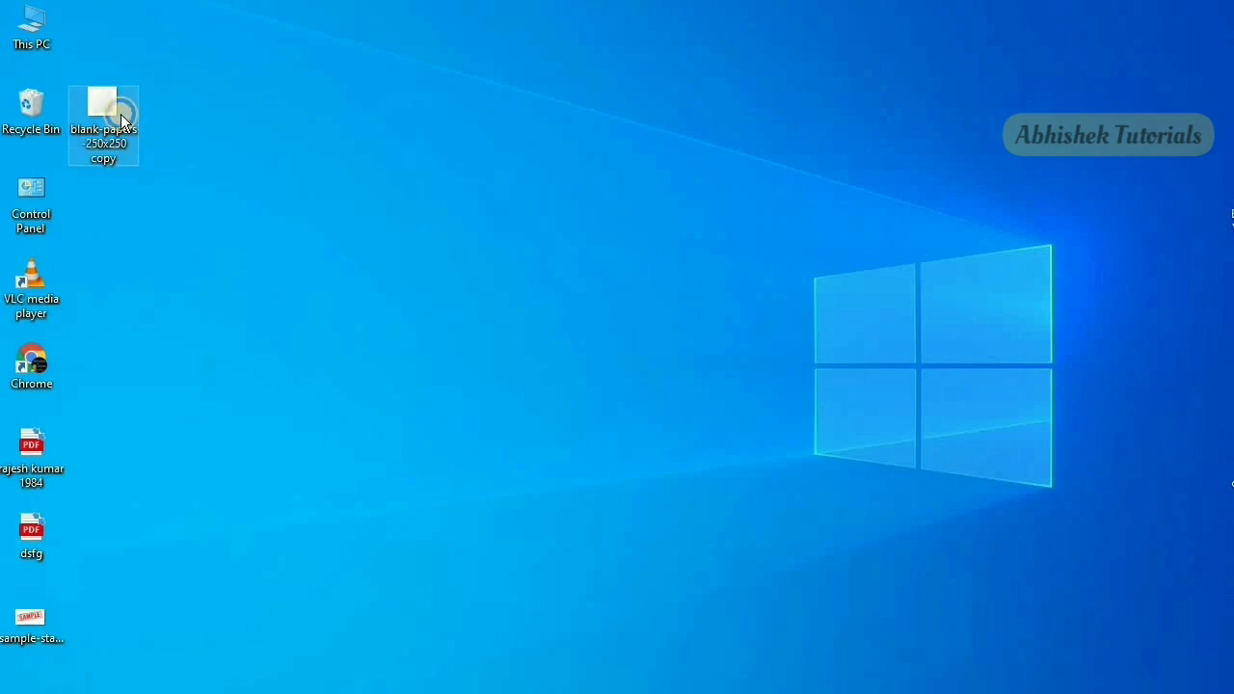
pyautogui.rightClick(121, 113)
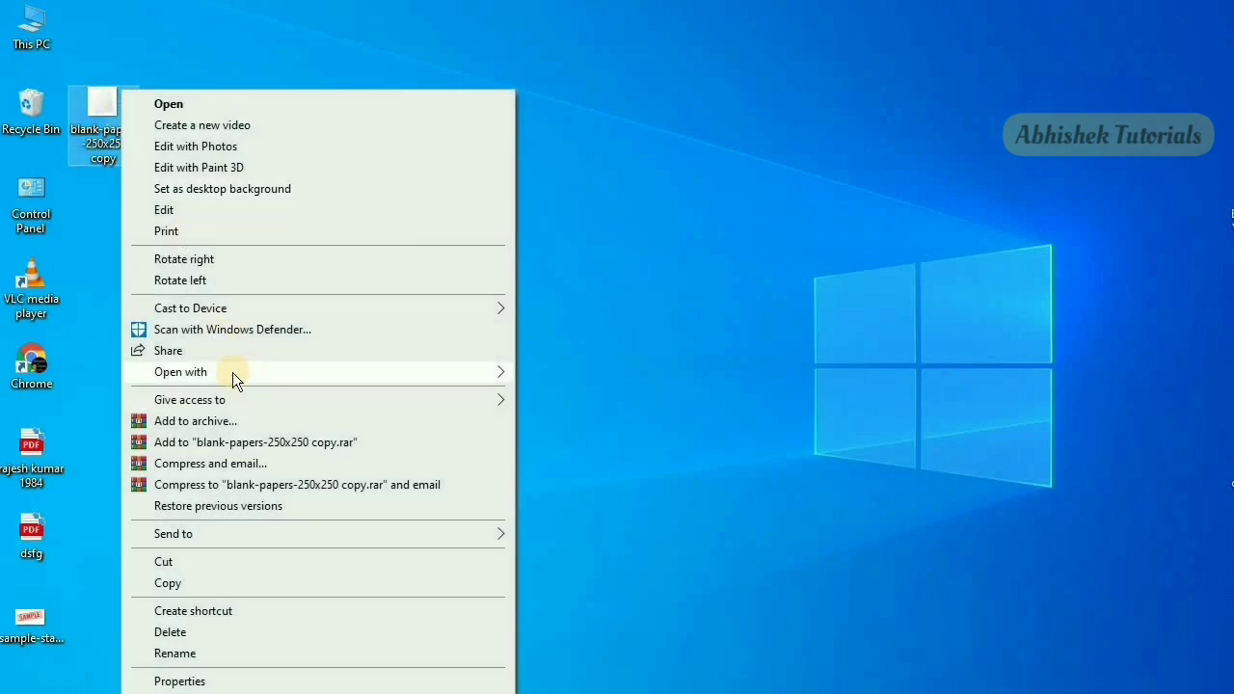
pyautogui.moveTo(191, 376)
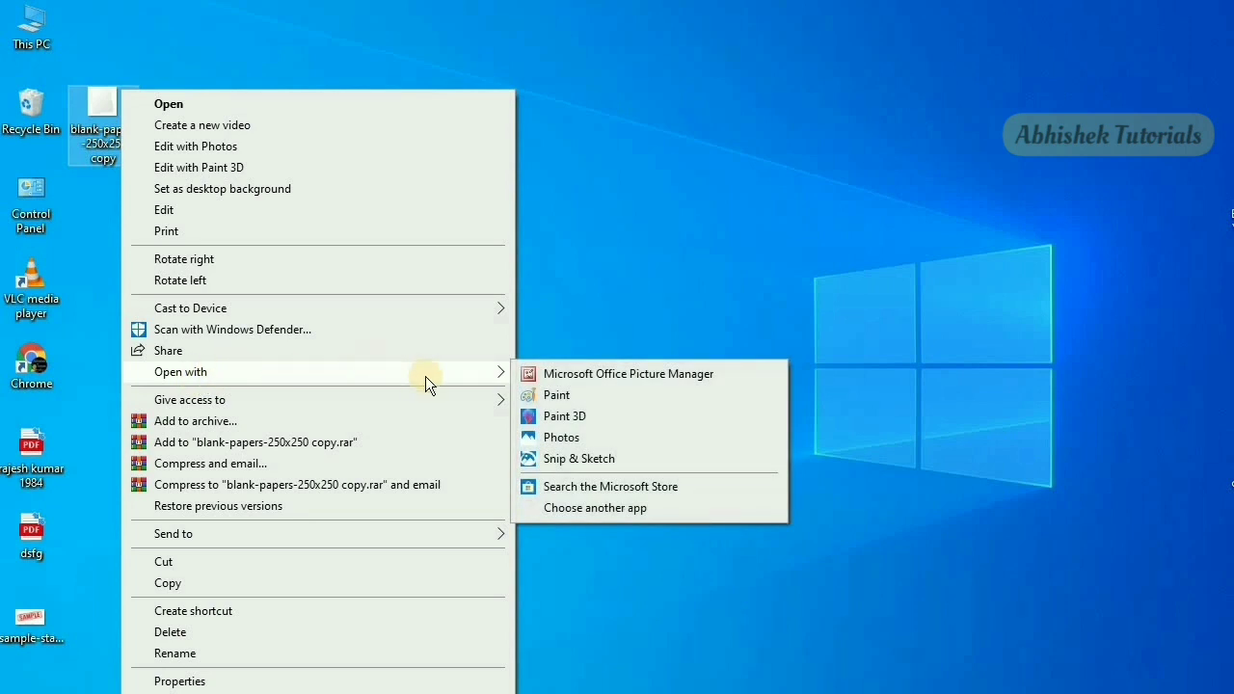
pyautogui.click(566, 375)
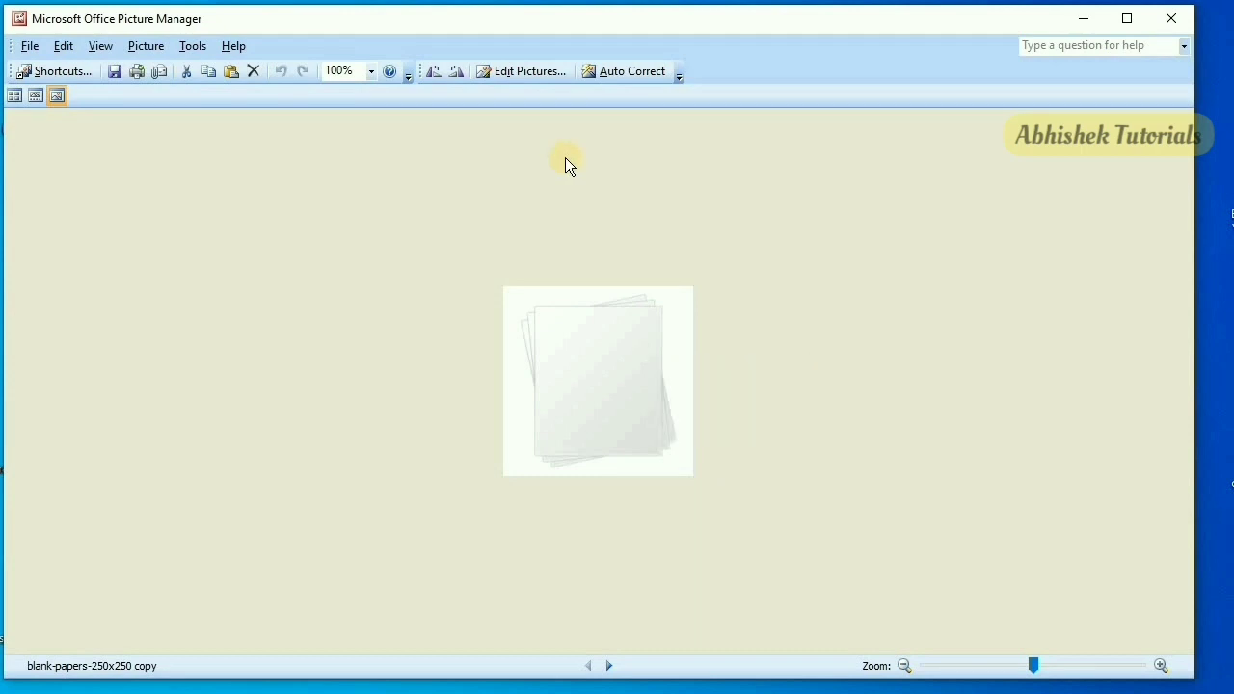
# Resize the picture to a custom width x height of 197 x 210 pixels and save the file.
pyautogui.click(524, 70)
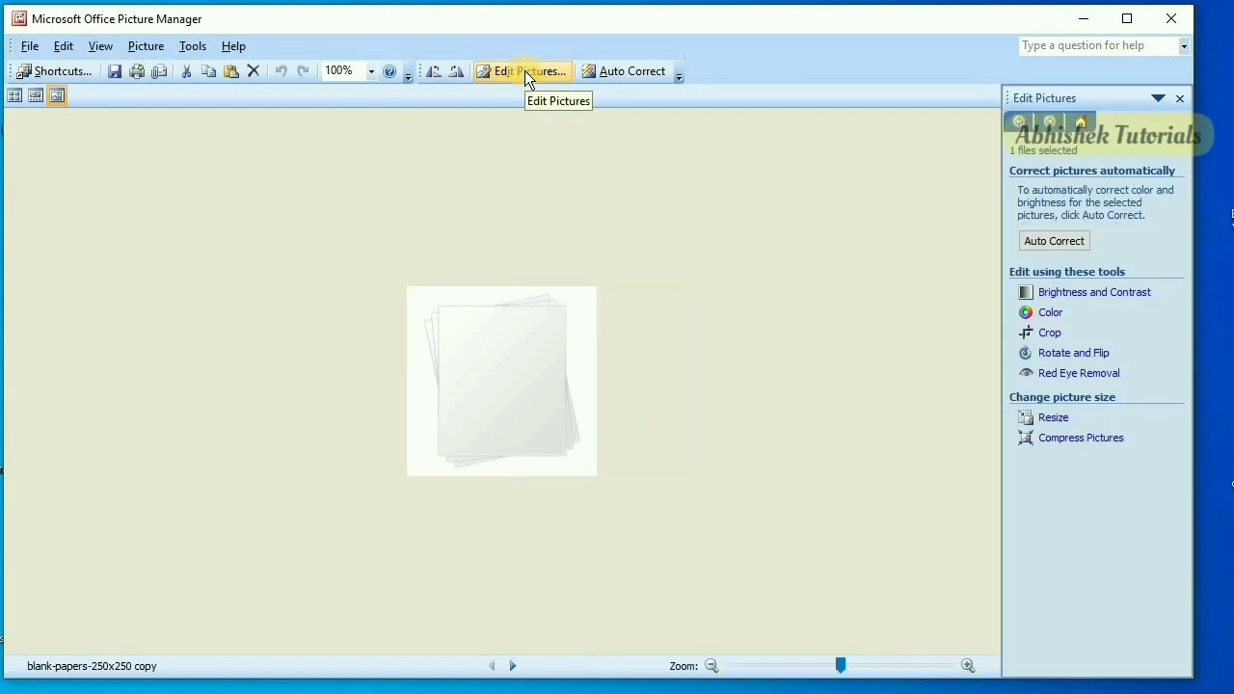
pyautogui.click(1051, 420)
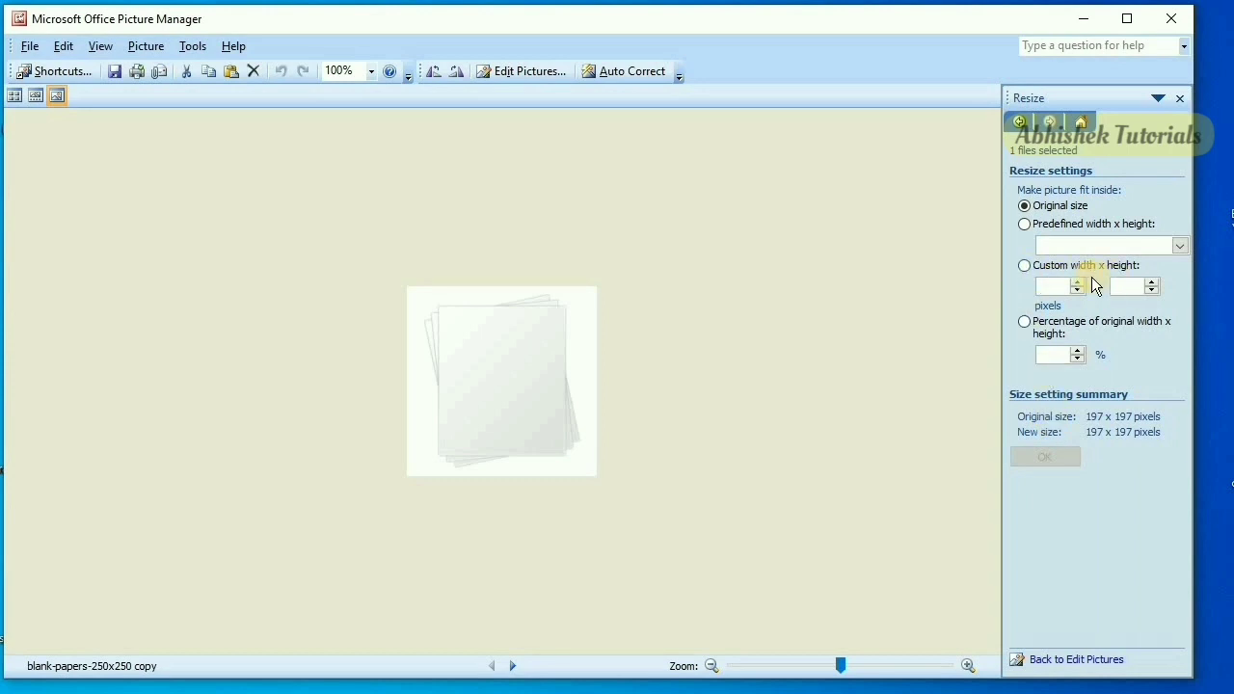
pyautogui.click(1026, 266)
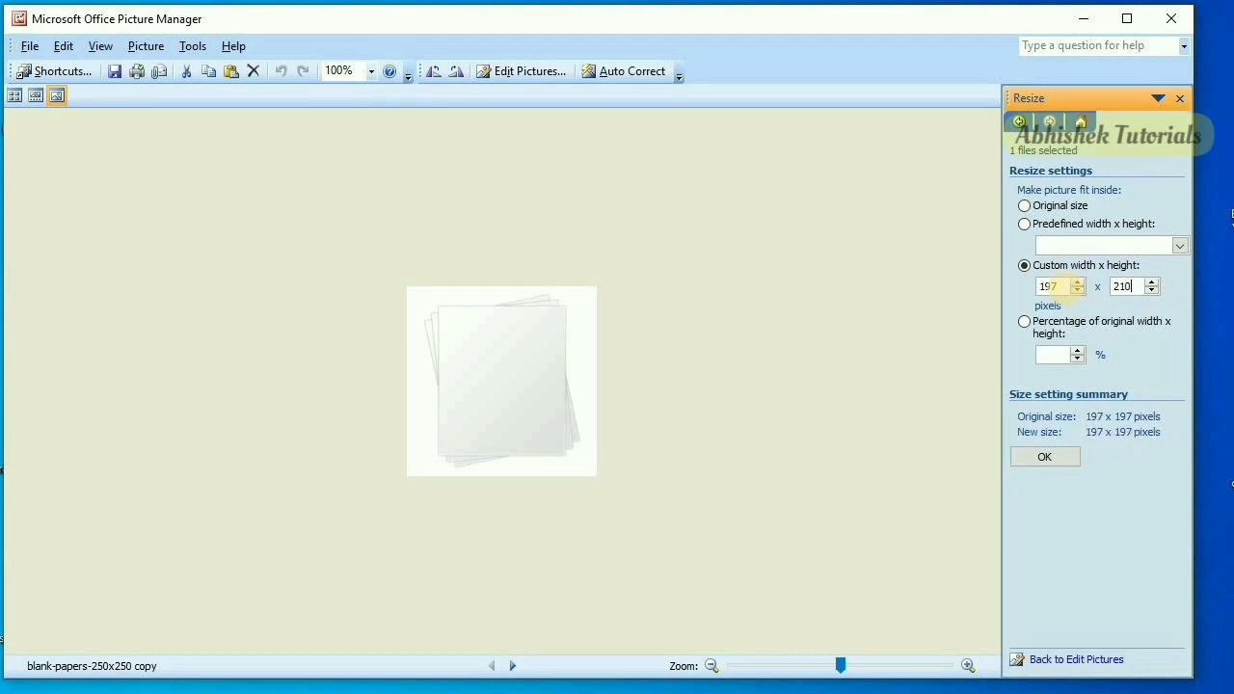
pyautogui.click(1063, 464)
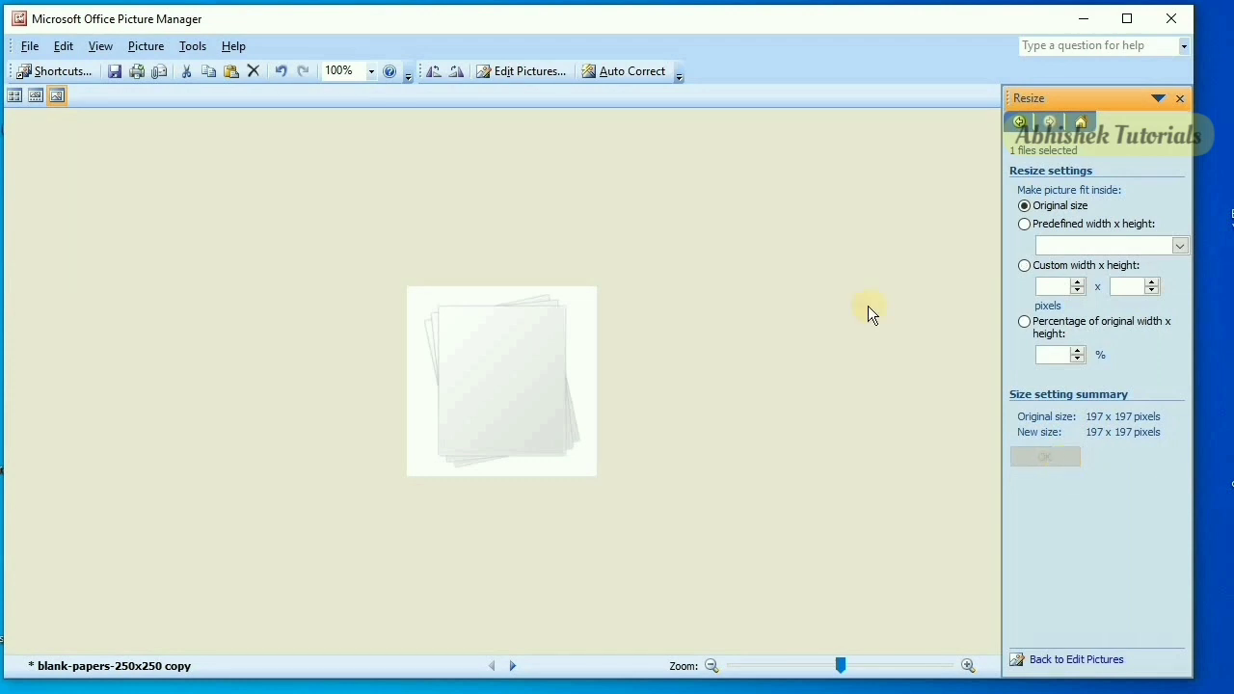
pyautogui.click(29, 48)
pyautogui.click(40, 116)
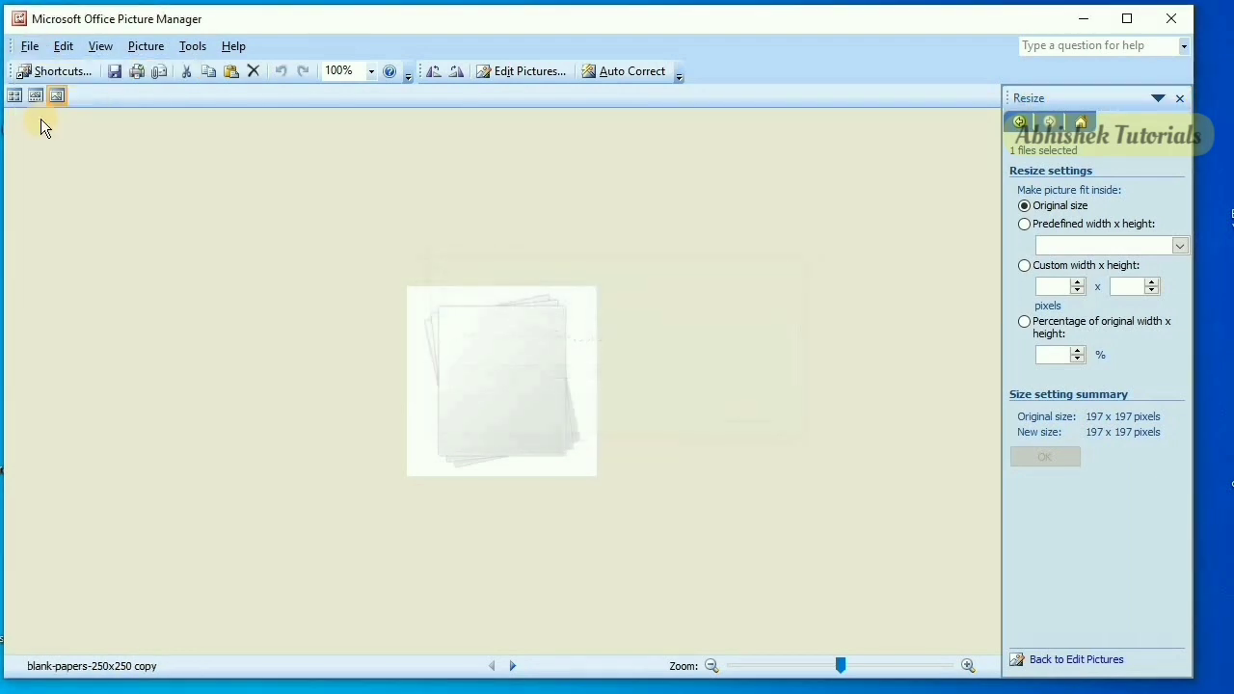
# Check the file size of "blank-papers-250x250 copy" in its properties, then close them.
pyautogui.click(117, 113)
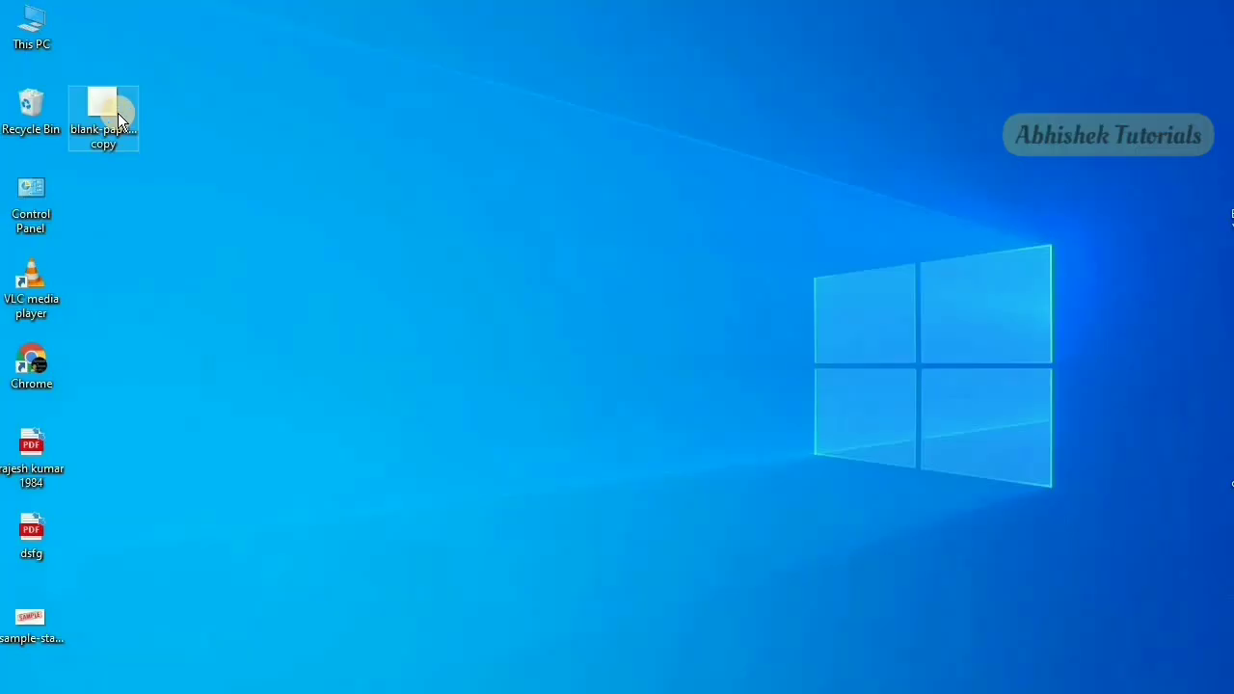
pyautogui.rightClick(117, 113)
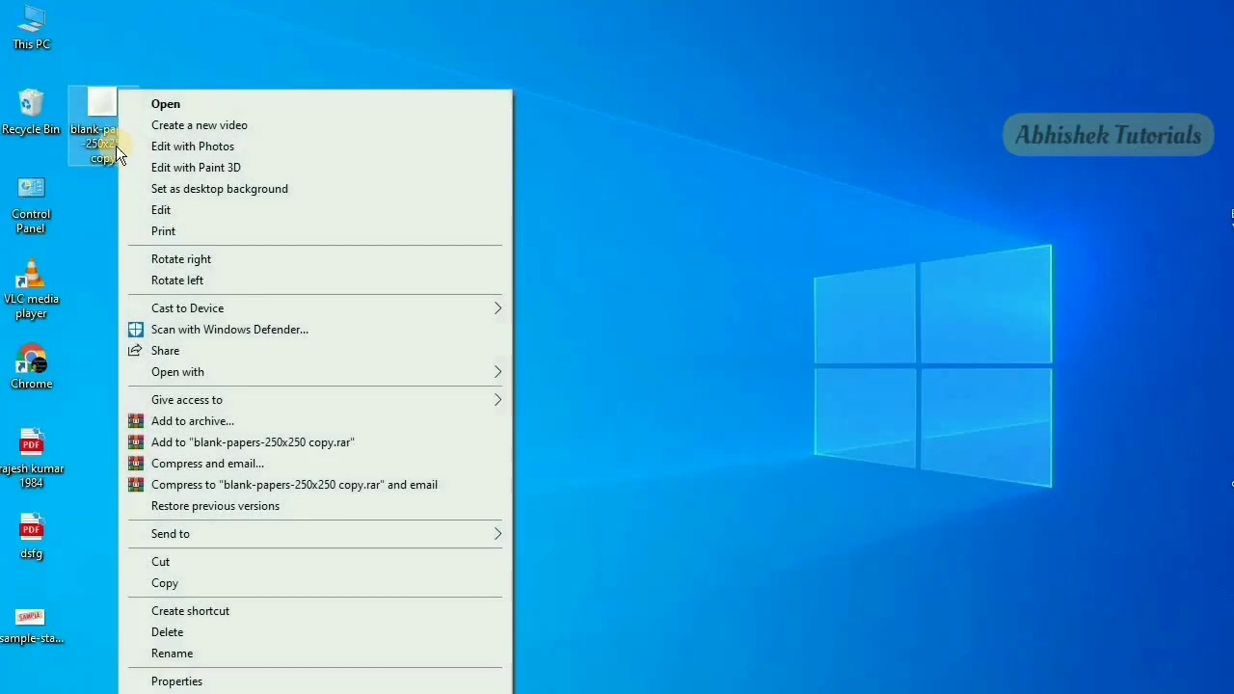
pyautogui.click(177, 681)
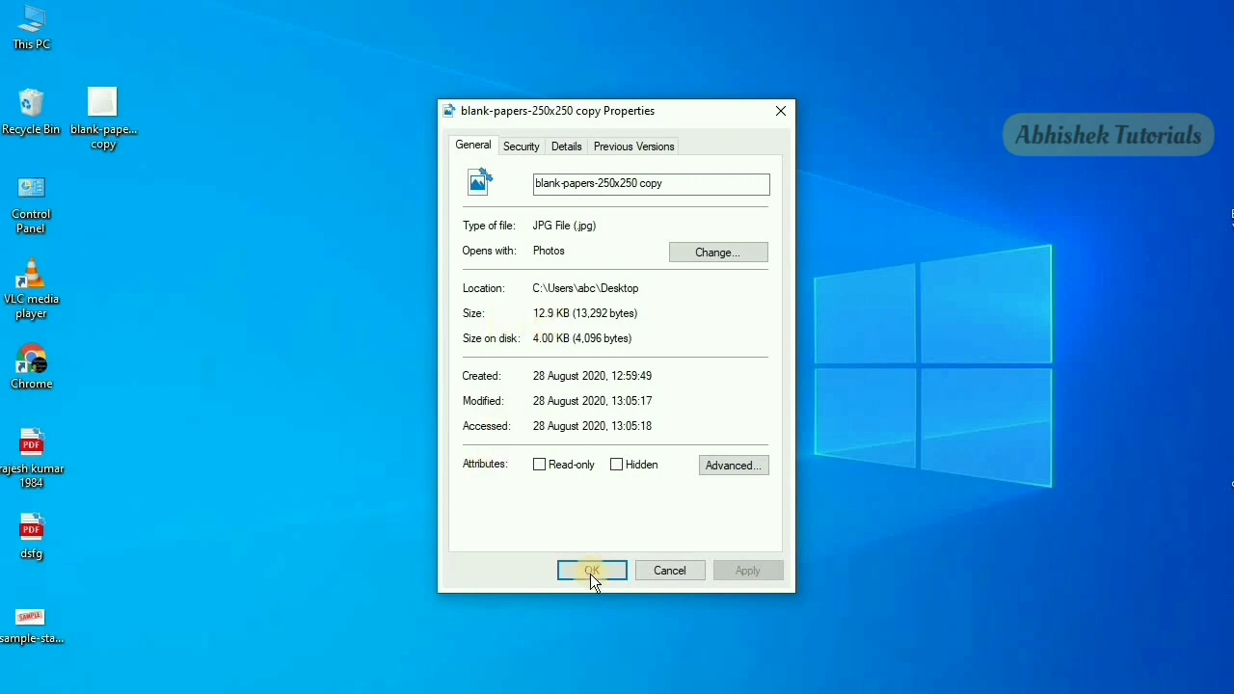
pyautogui.click(662, 568)
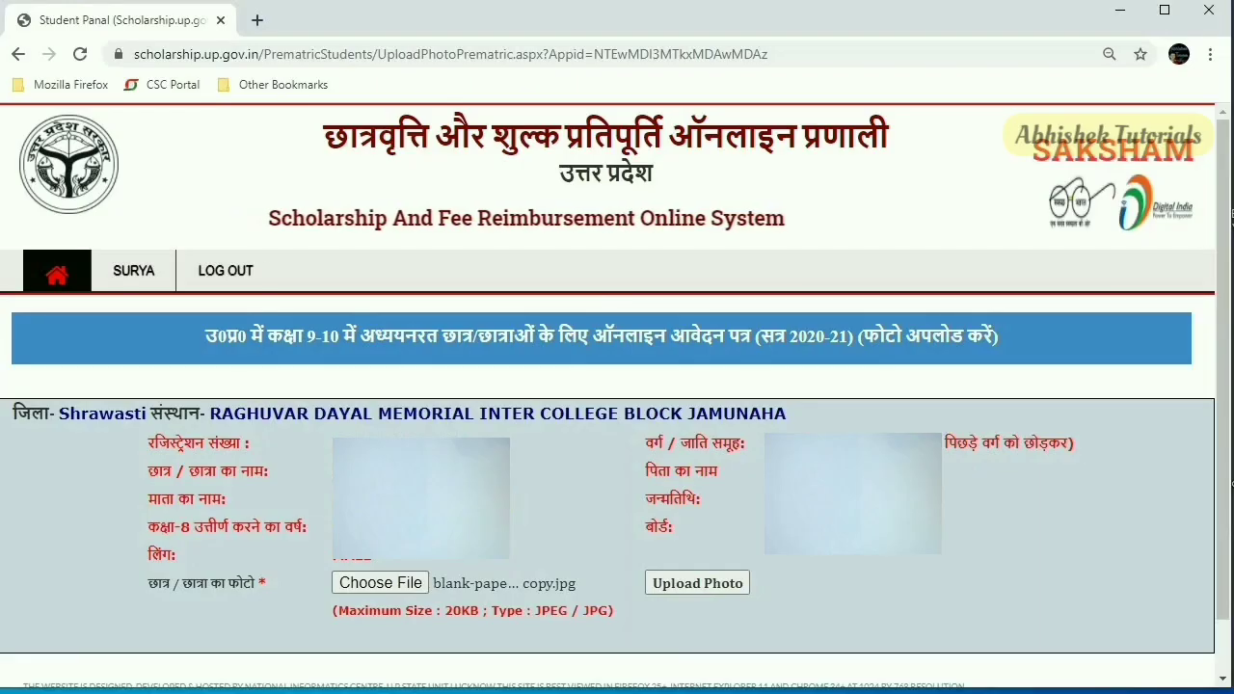
# Choose "blank-papers-250x250 copy" as the student's photo on the scholarship portal, upload it and acknowledge the message.
pyautogui.click(411, 581)
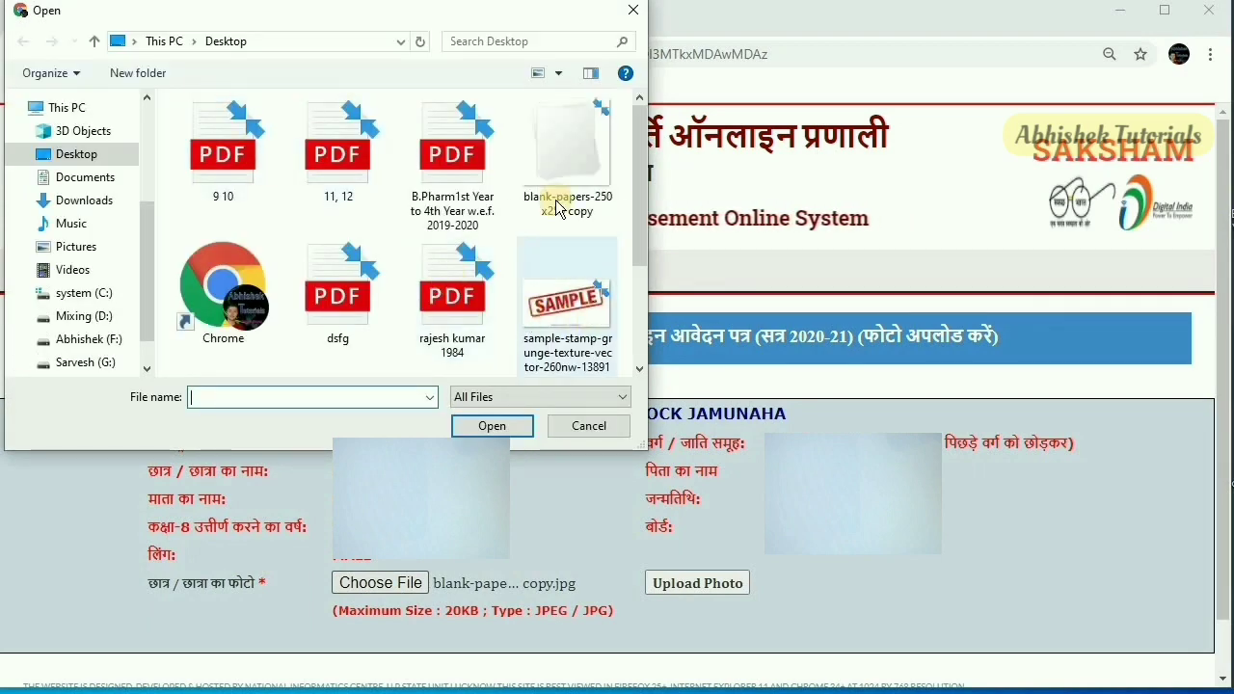
pyautogui.click(554, 146)
pyautogui.click(490, 425)
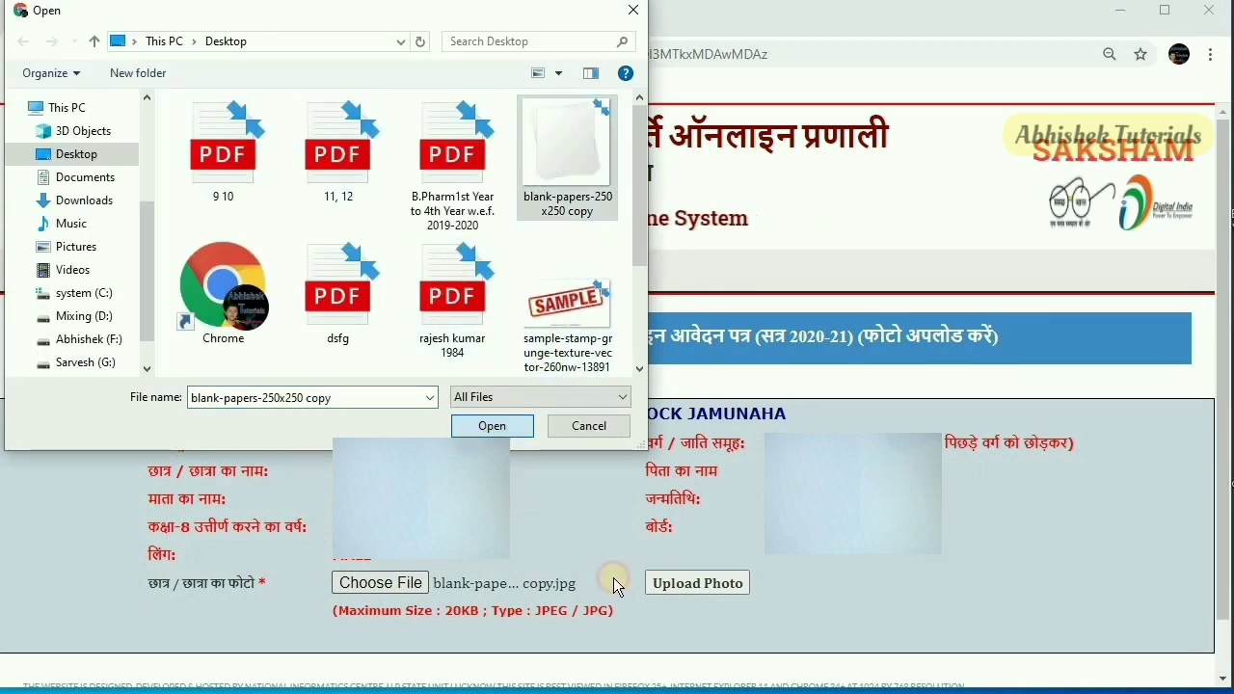
pyautogui.click(698, 590)
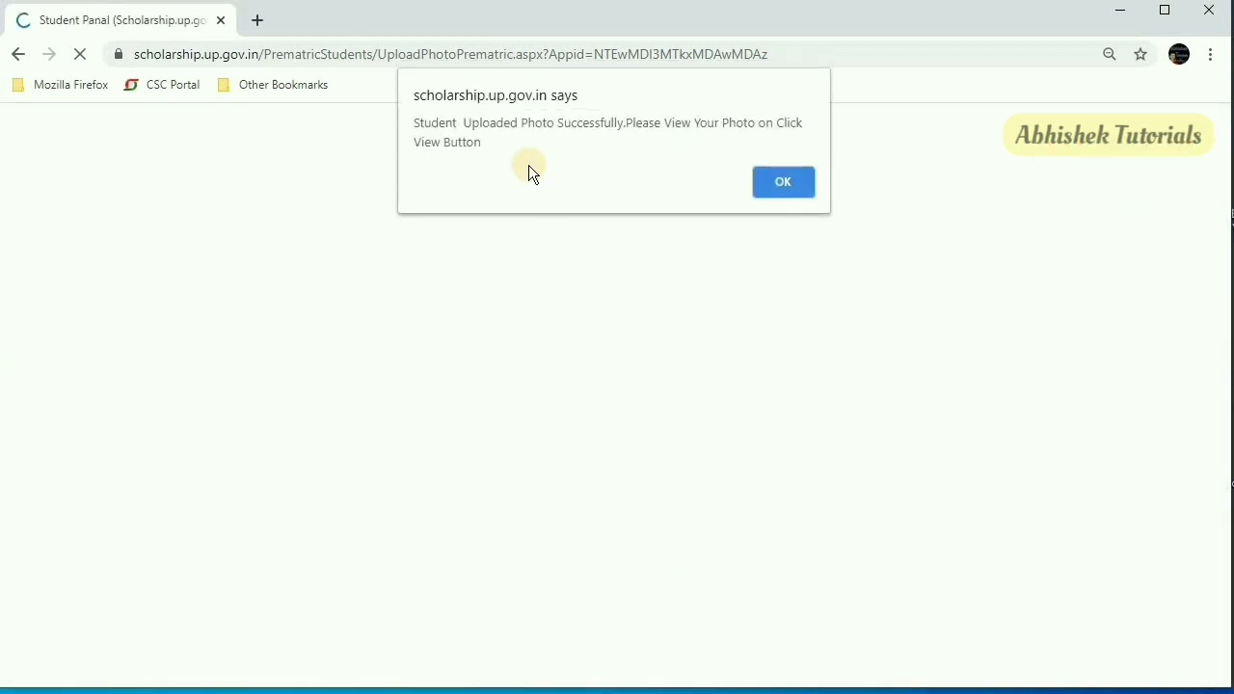
pyautogui.click(801, 180)
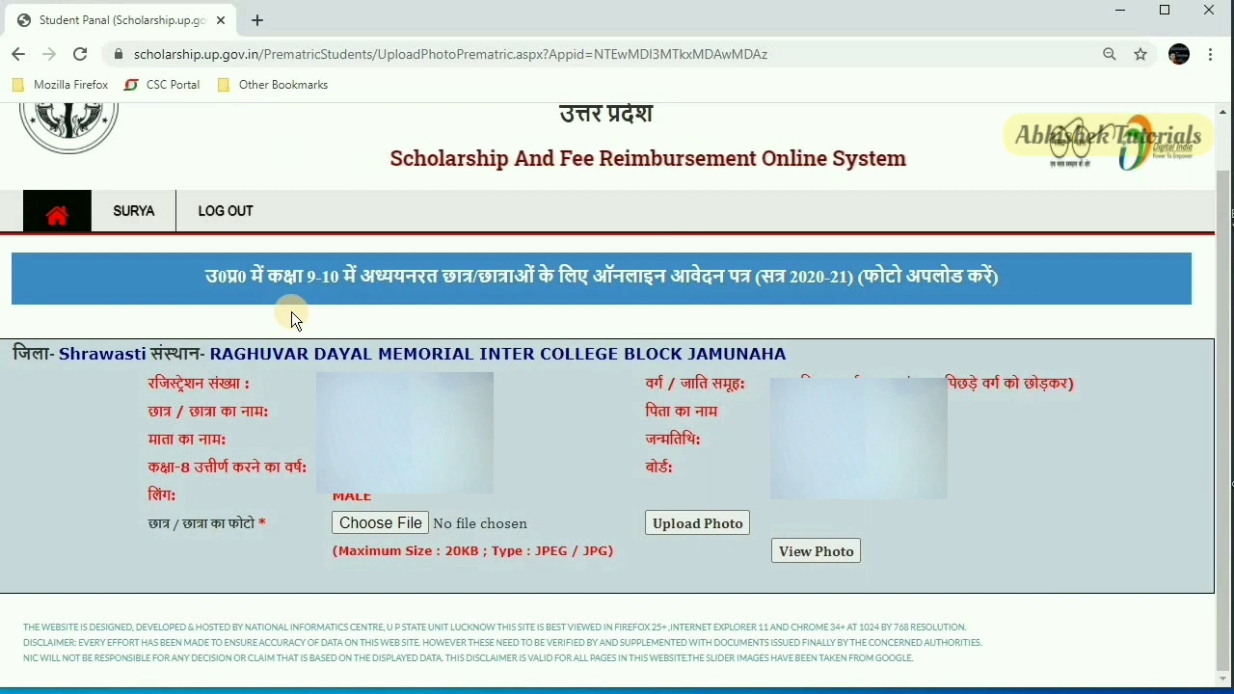
# Return to the student dashboard and open the Aadhaar authentication page (प्रमाणीकरण हेतु आधार नंबर डालें).
pyautogui.click(72, 217)
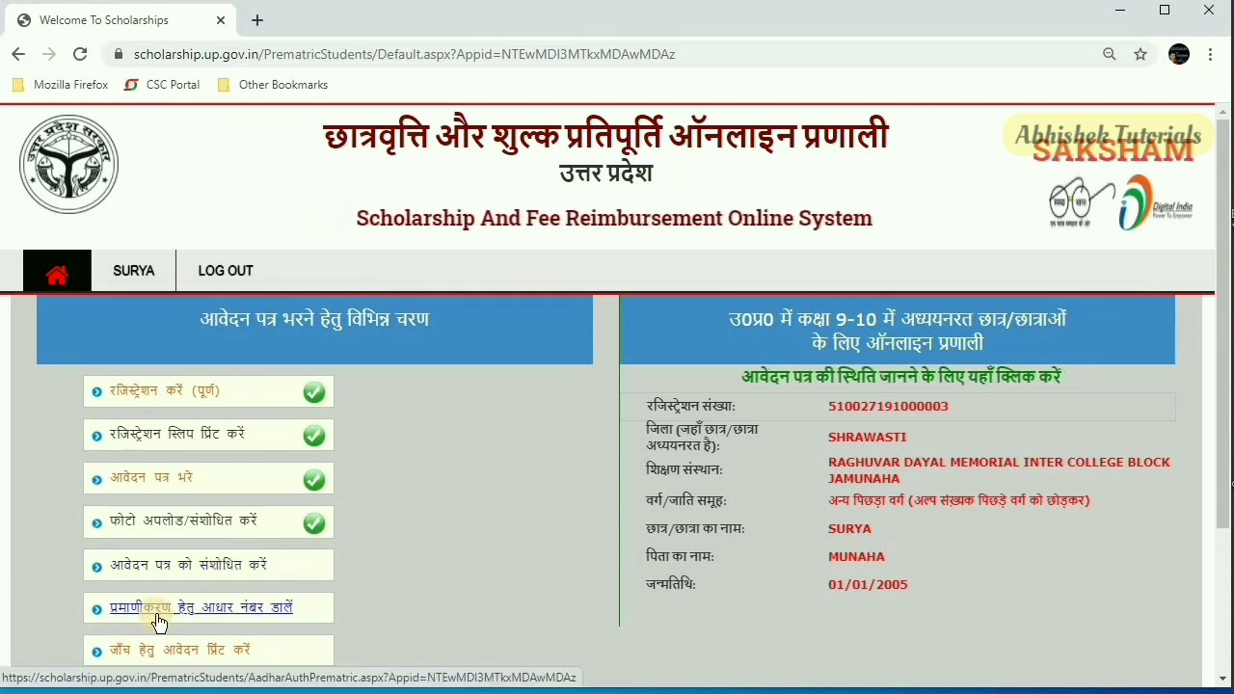
pyautogui.click(251, 610)
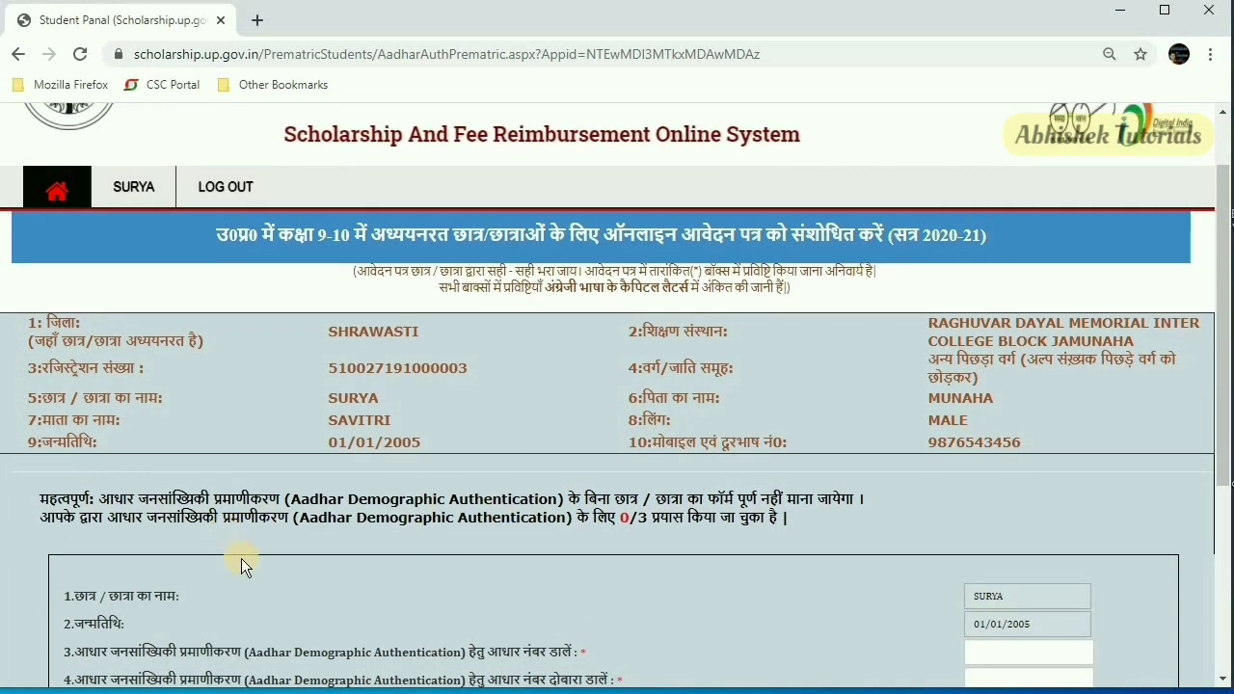
pyautogui.scroll(-1, 241, 558)
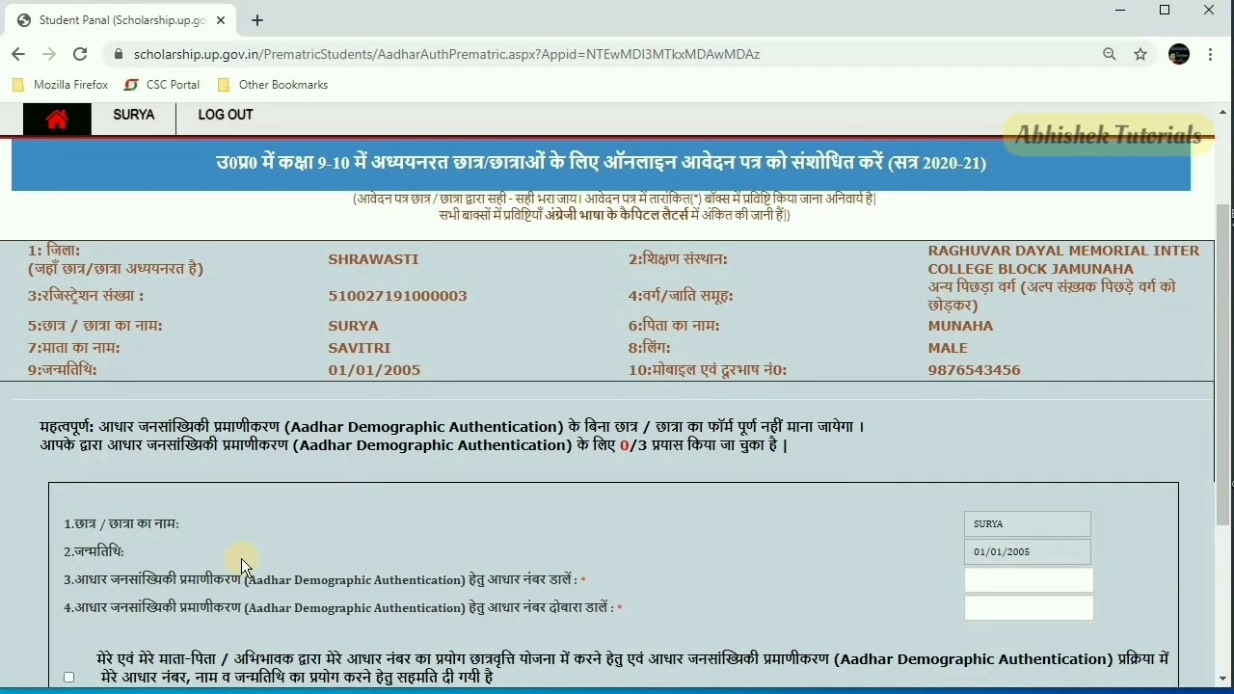
pyautogui.scroll(-2, 241, 564)
# Go through the two Aadhaar number fields, accept the Aadhaar consent declaration and go to the captcha field.
pyautogui.click(985, 408)
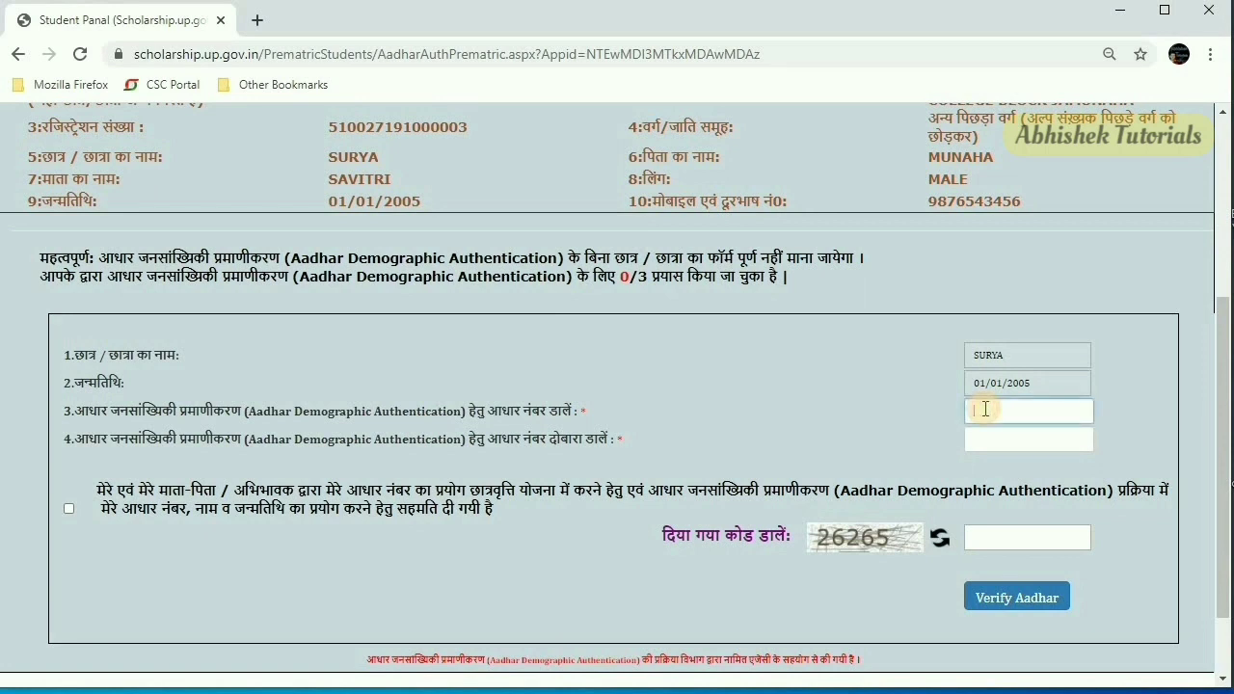
pyautogui.click(997, 440)
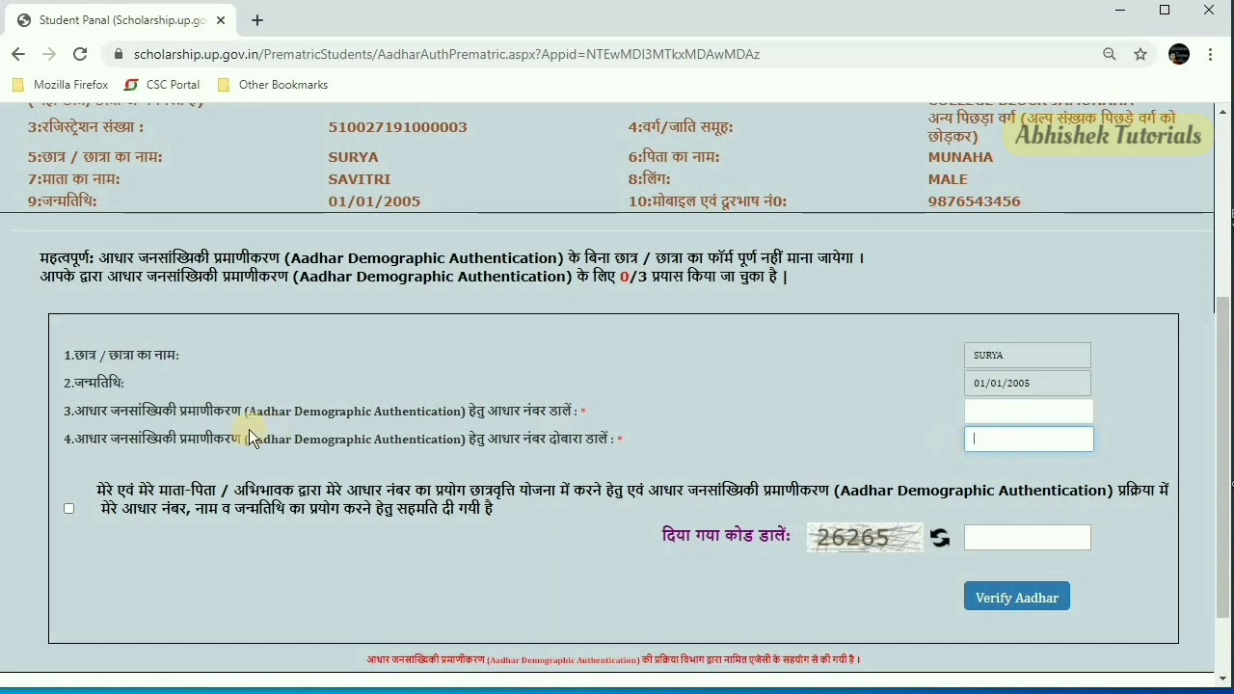
pyautogui.click(67, 508)
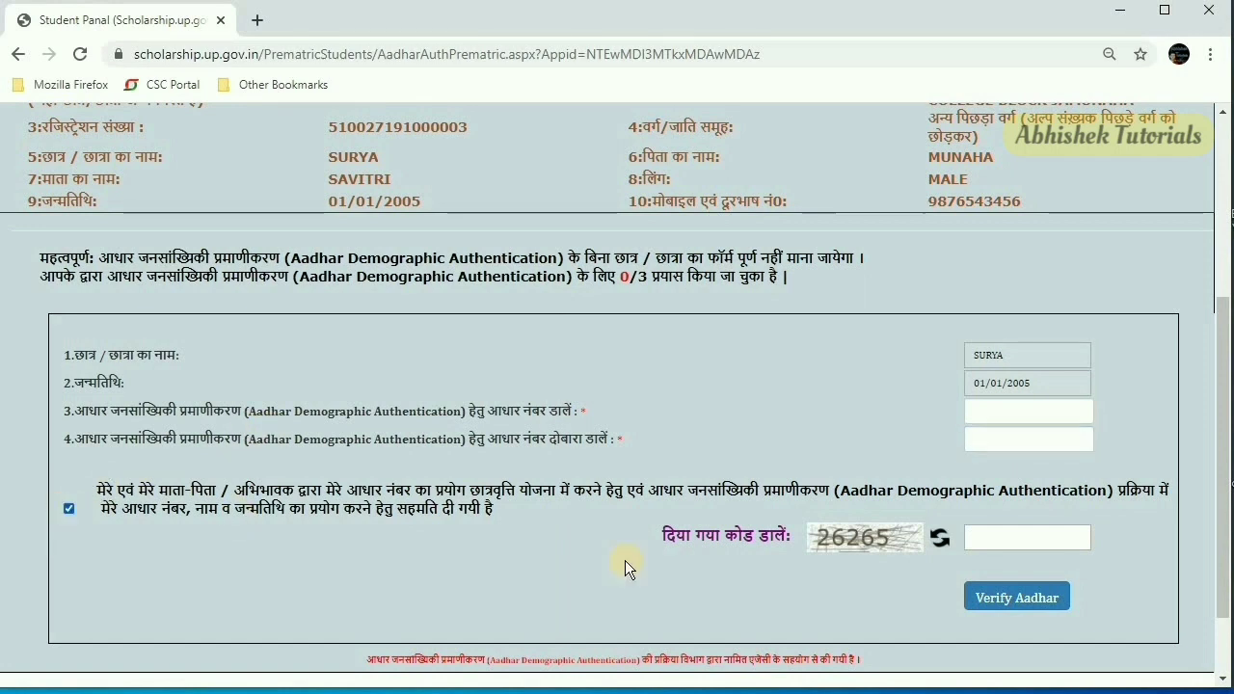
pyautogui.click(1040, 540)
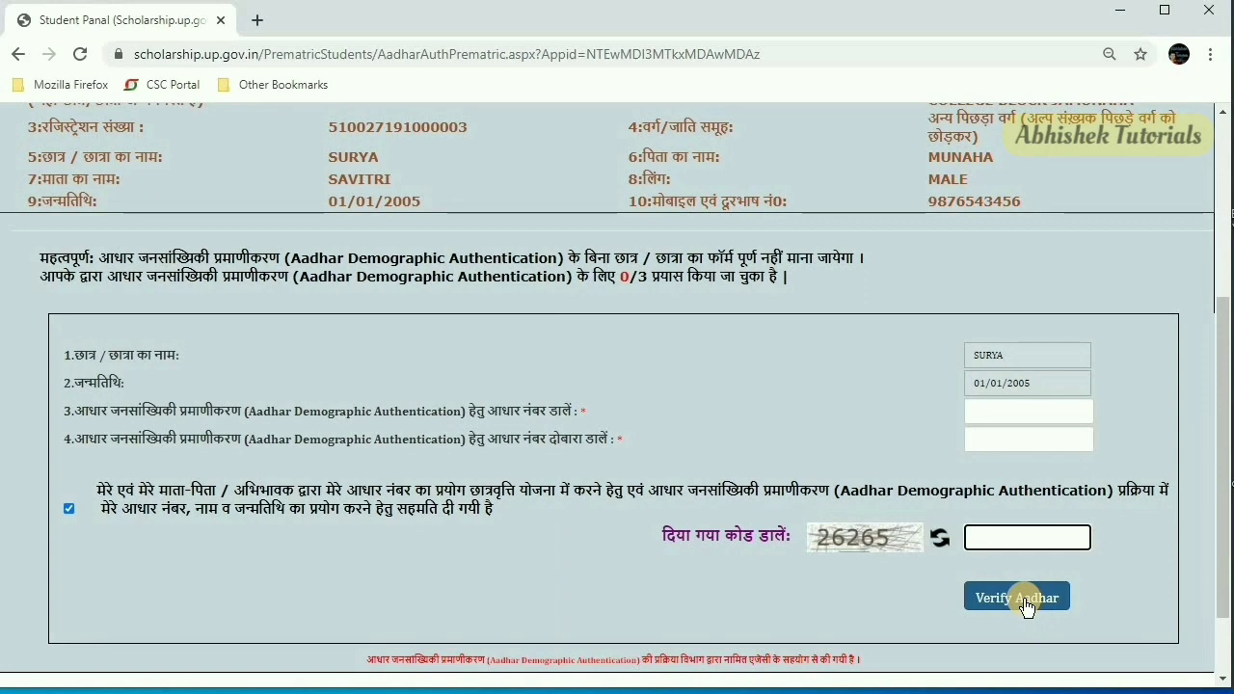
# Leave the Aadhaar page for the student dashboard and review the remaining application steps listed there.
pyautogui.scroll(2, 1026, 606)
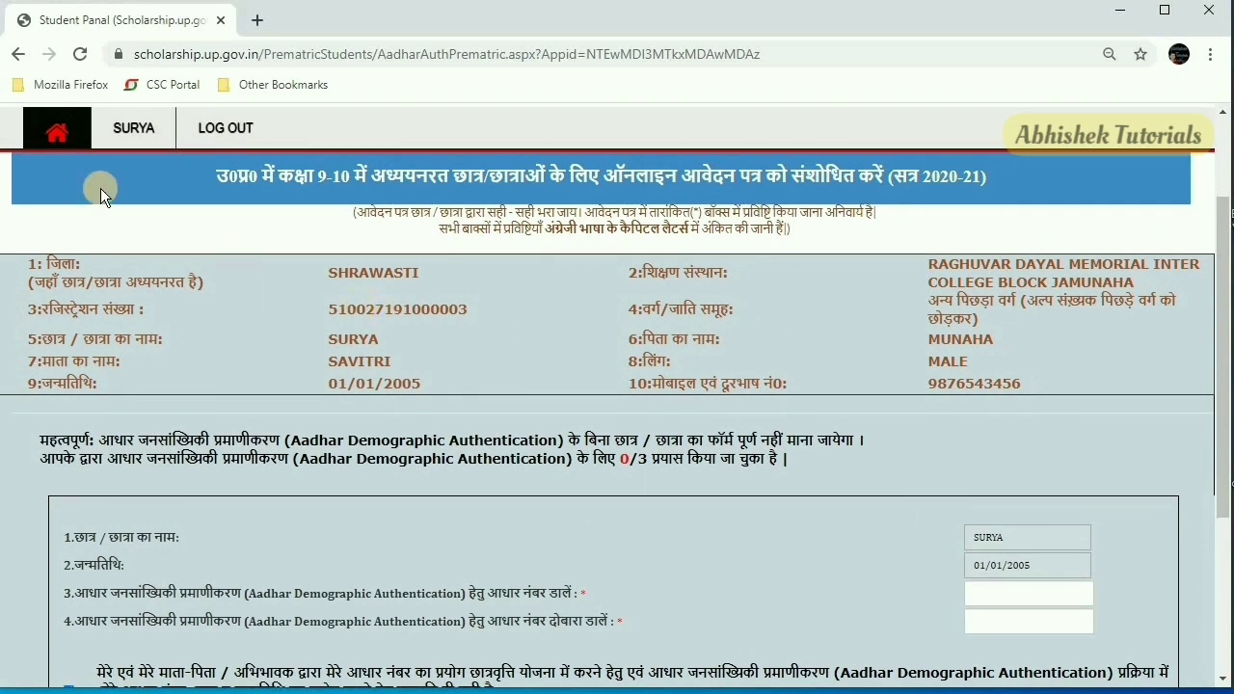
pyautogui.click(36, 135)
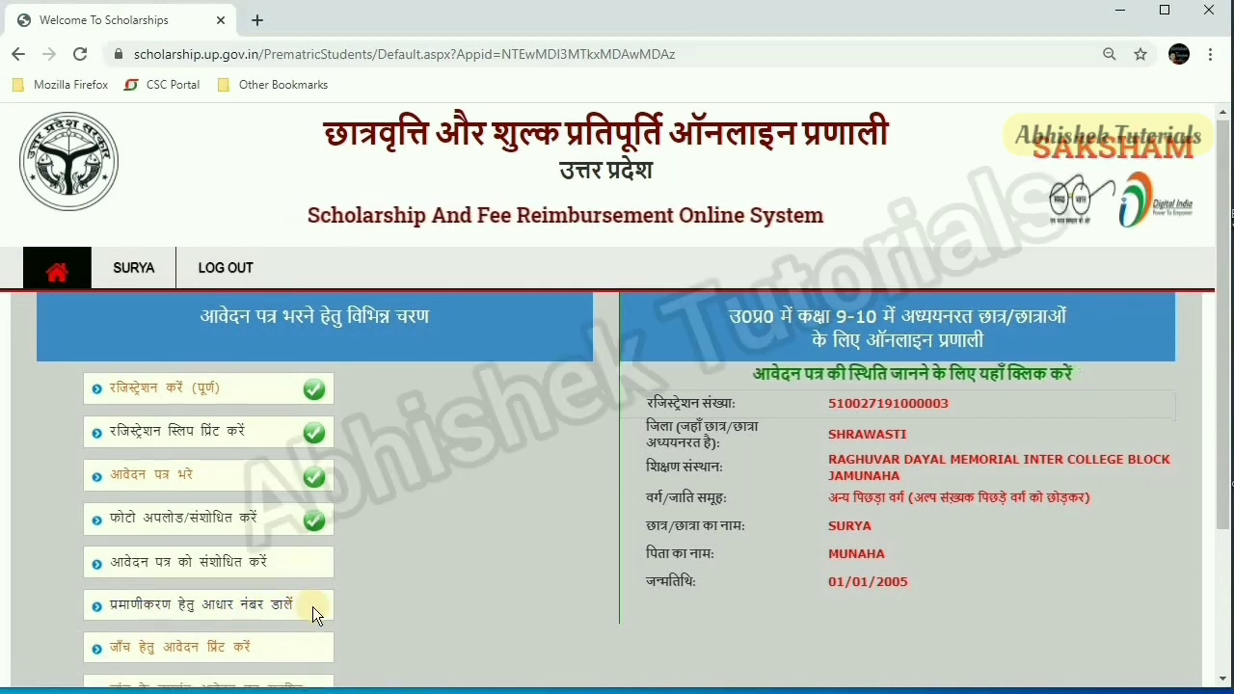
pyautogui.scroll(-1, 312, 607)
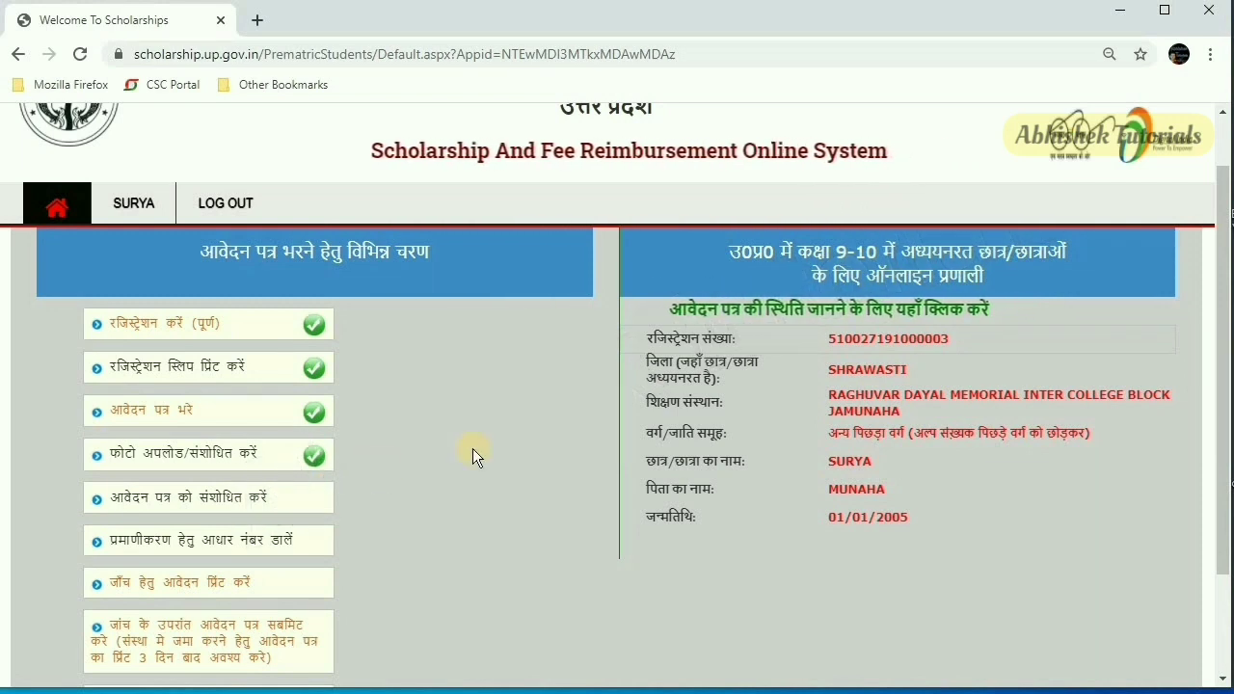
pyautogui.scroll(-1, 472, 448)
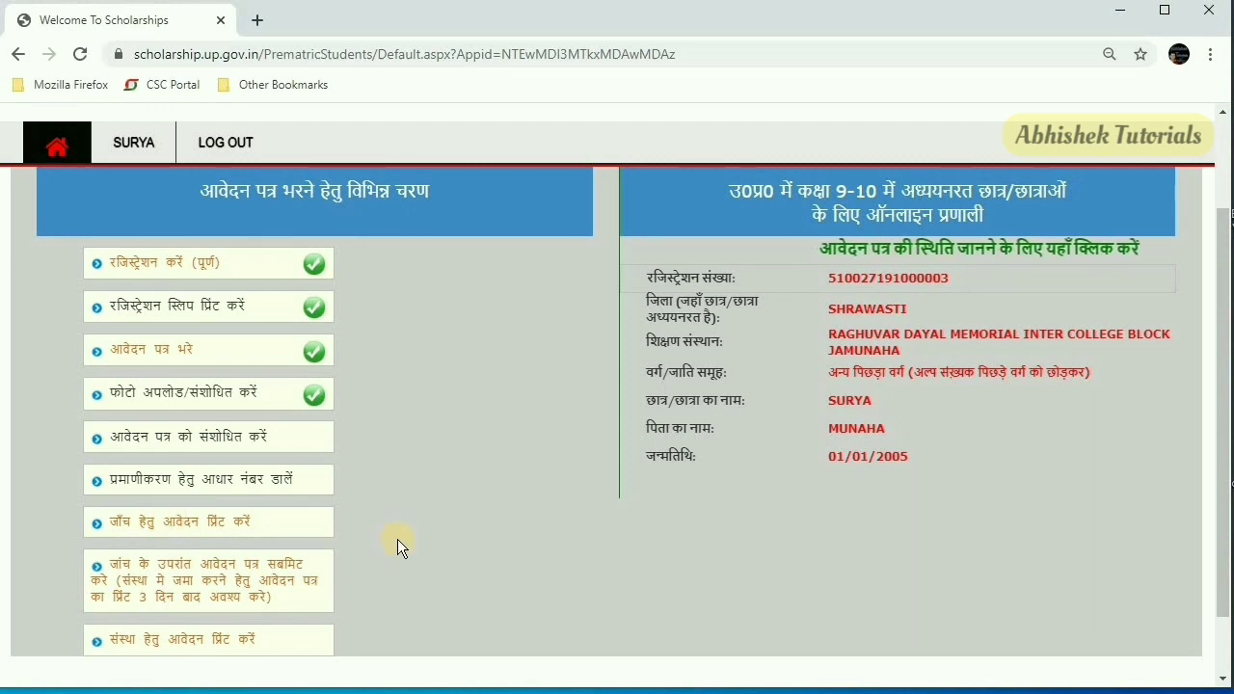
pyautogui.scroll(-1, 397, 539)
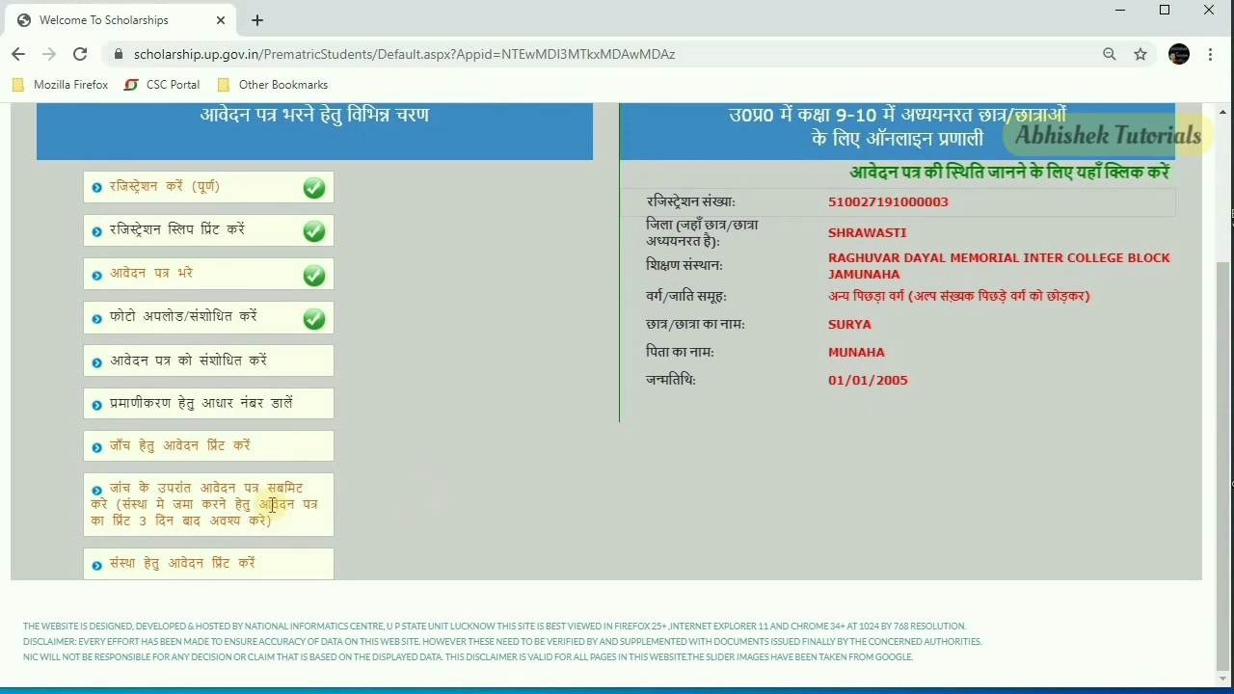